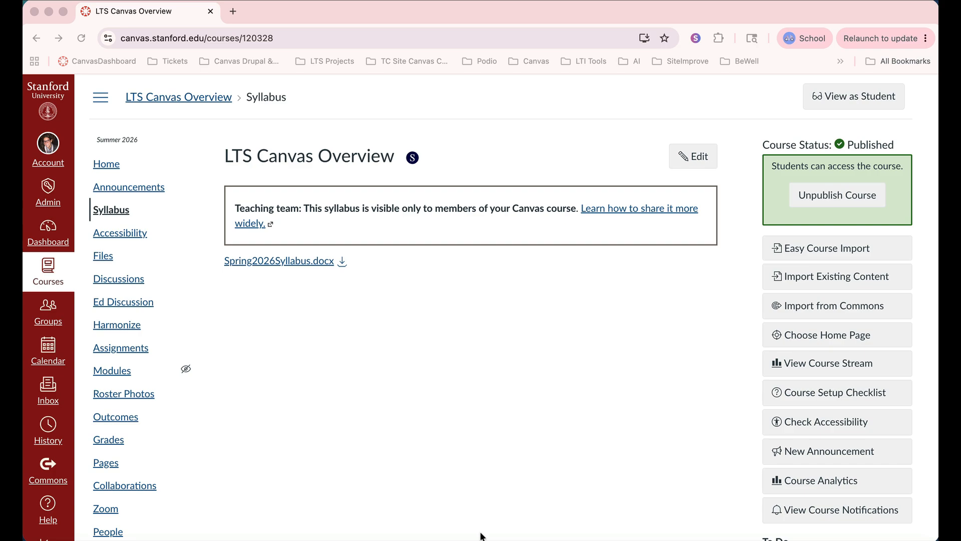
# Step: Open the Plant Ecology Midterm from the course's assignment list
pyautogui.click(124, 349)
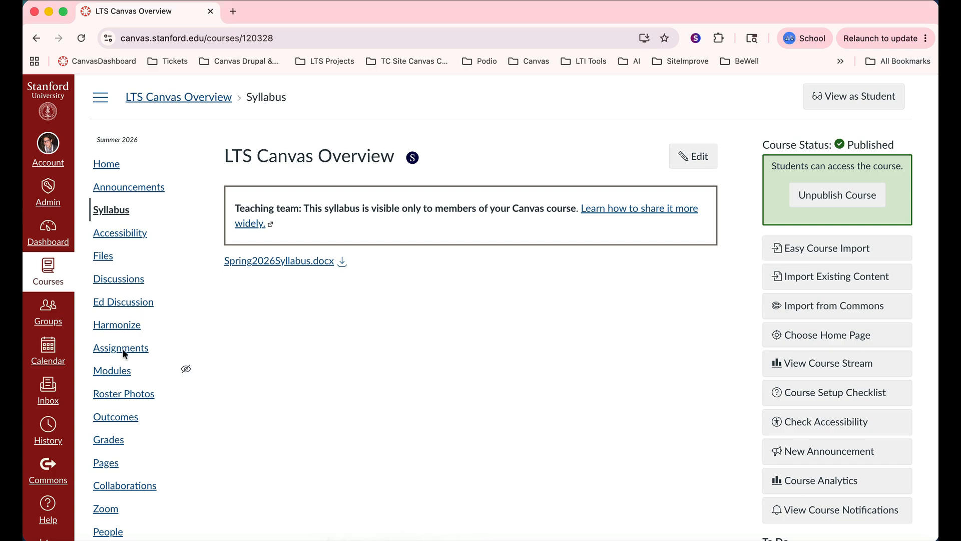
pyautogui.click(124, 349)
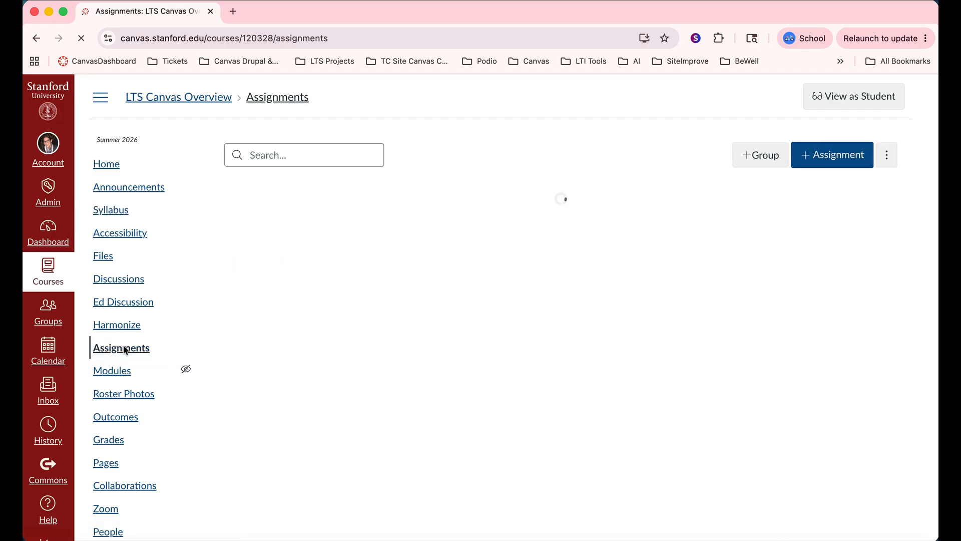
pyautogui.scroll(-5, 436, 334)
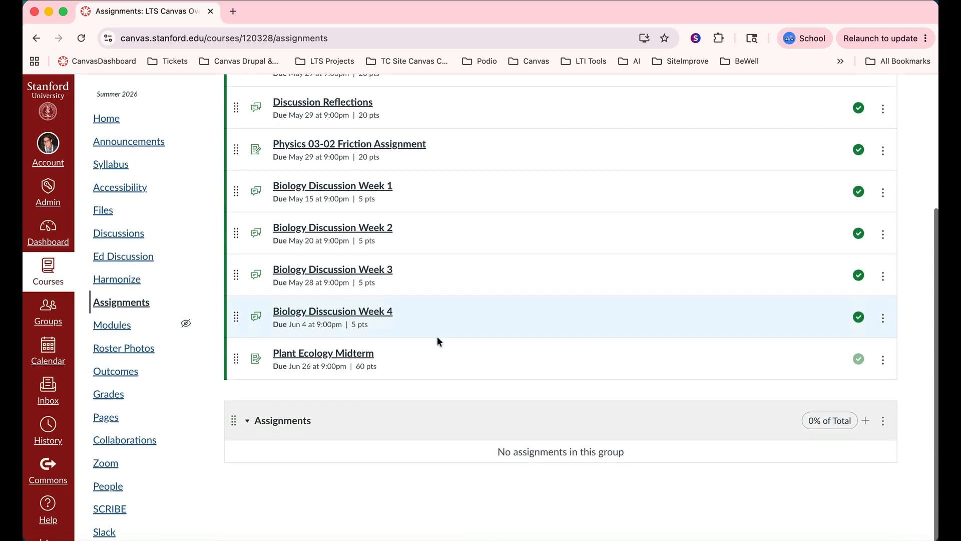
pyautogui.click(322, 356)
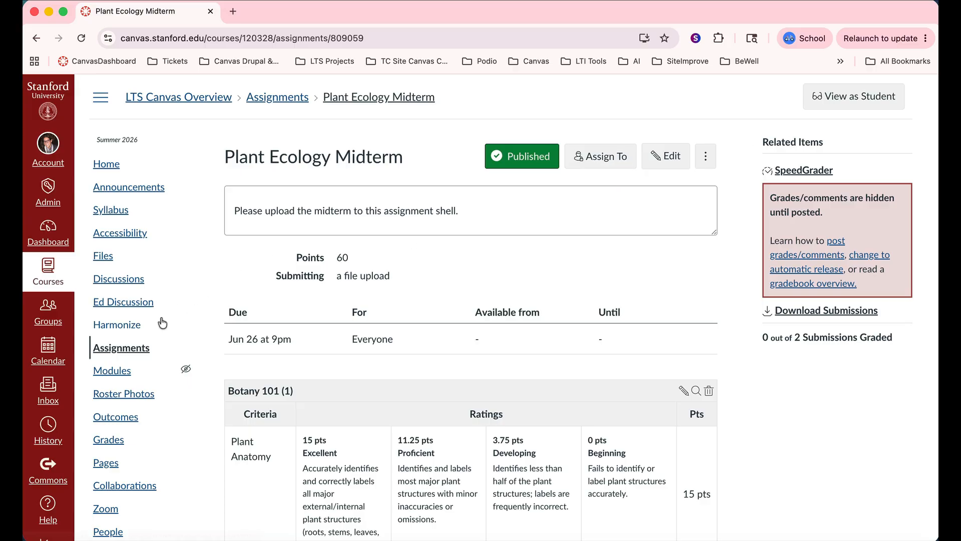
# Step: Open SpeedGrader for the Plant Ecology Midterm from its gradebook column and close it again
pyautogui.scroll(-1, 105, 365)
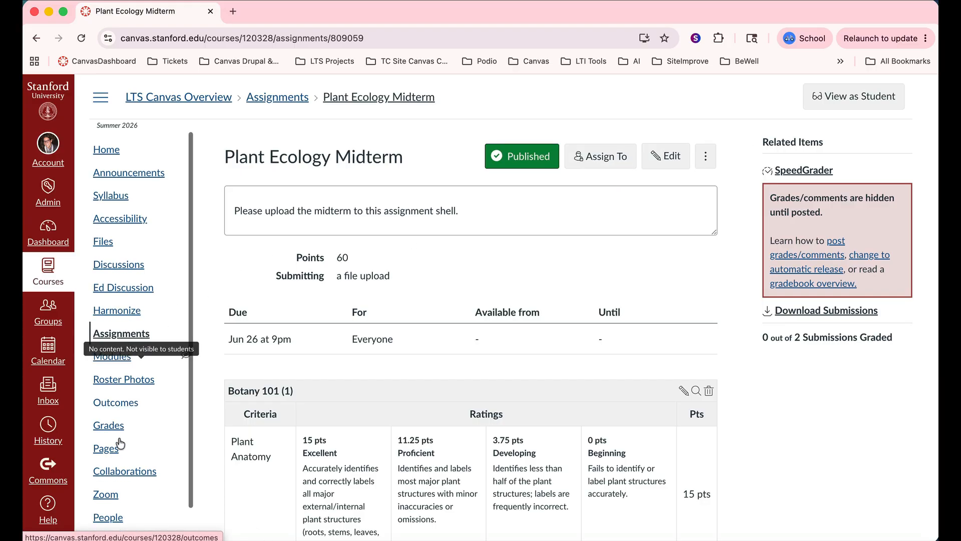
pyautogui.click(106, 424)
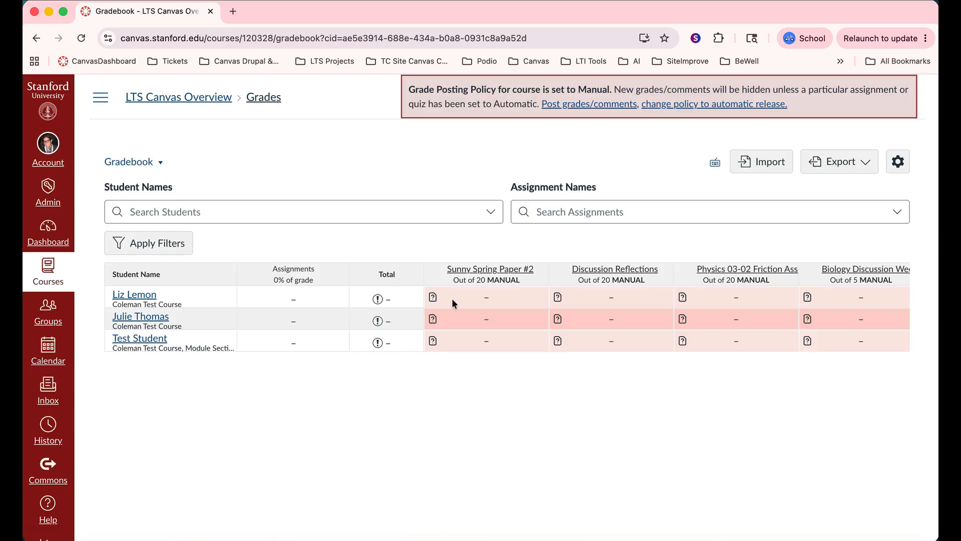
pyautogui.hscroll(10, 452, 299)
pyautogui.hscroll(5, 452, 299)
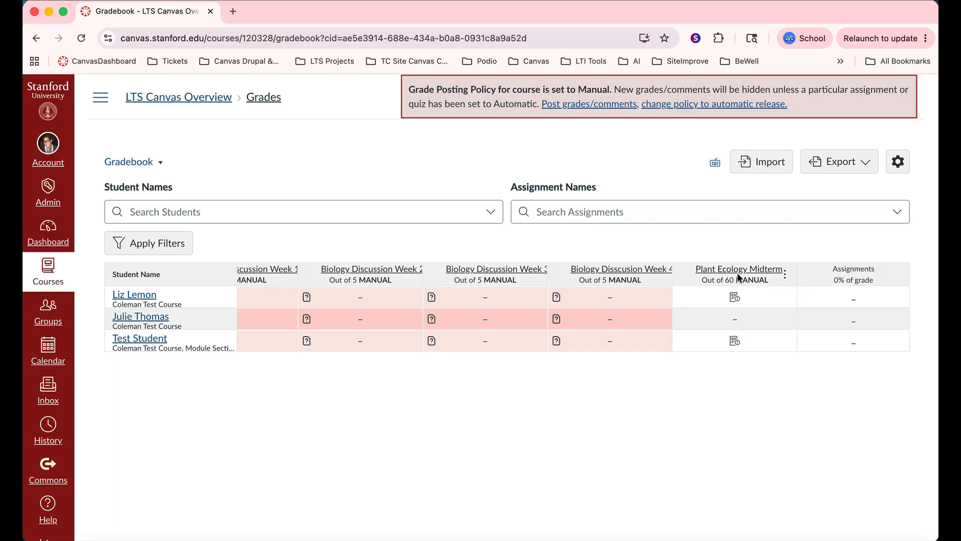
pyautogui.click(785, 275)
pyautogui.moveTo(779, 315)
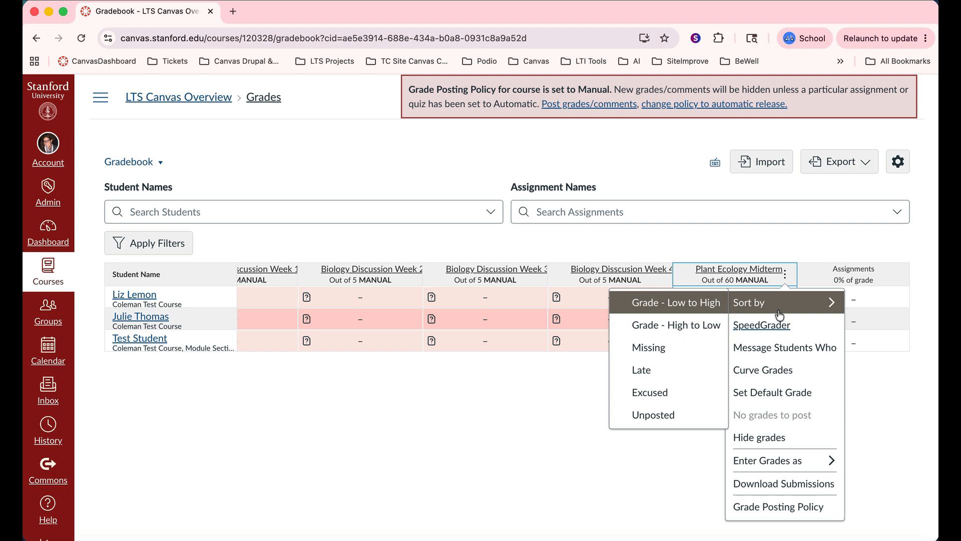
pyautogui.click(776, 326)
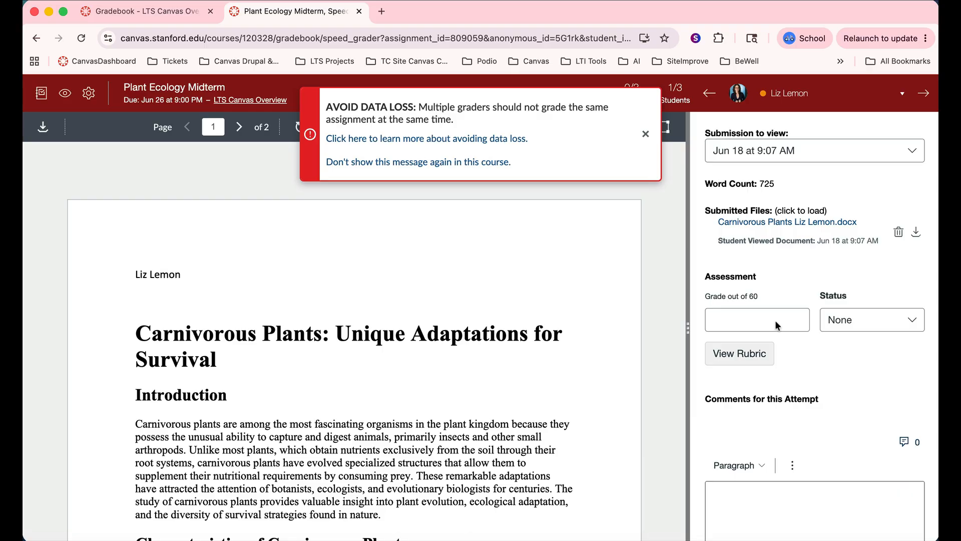
pyautogui.click(360, 11)
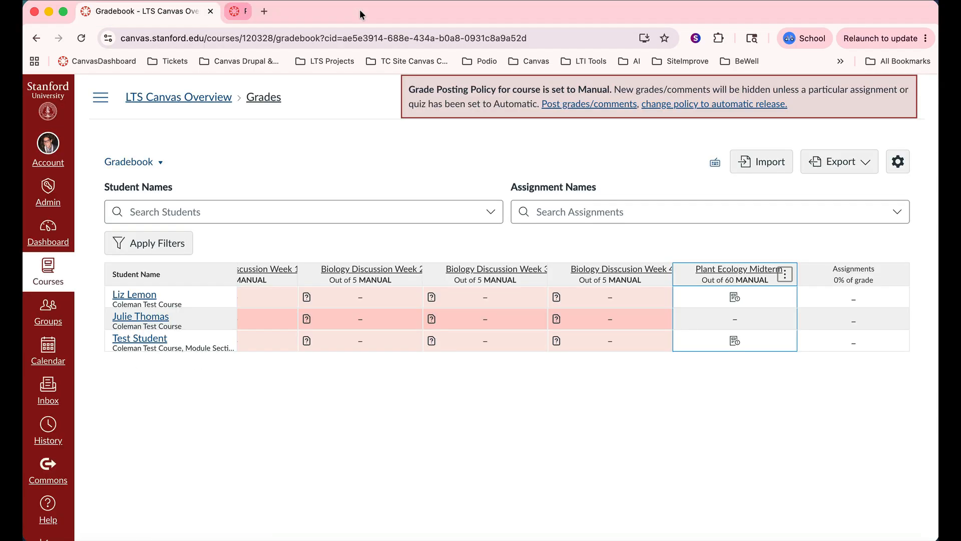
# Step: Open SpeedGrader from the Plant Ecology Midterm's assignment page and dismiss the data-loss warning
pyautogui.click(101, 99)
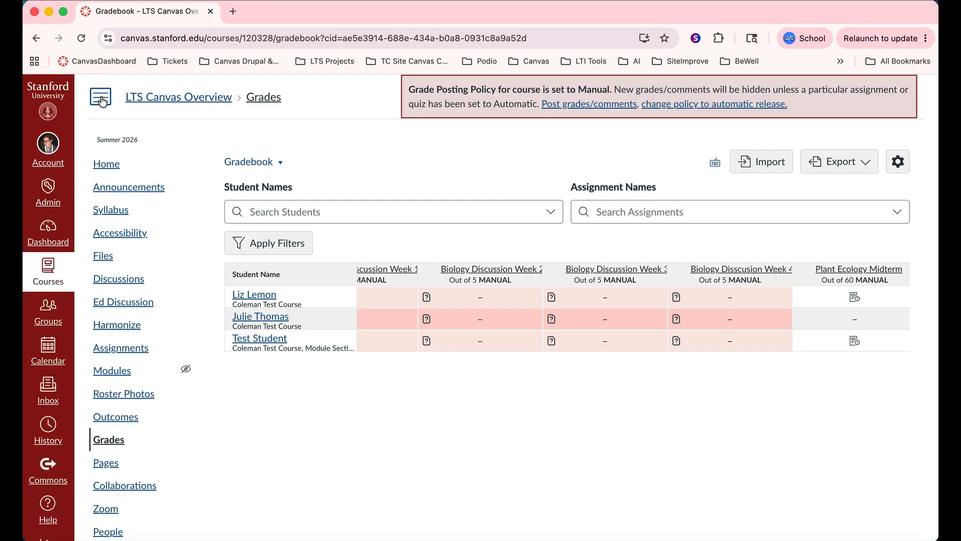
pyautogui.click(121, 347)
pyautogui.scroll(-2, 366, 370)
pyautogui.scroll(-3, 366, 370)
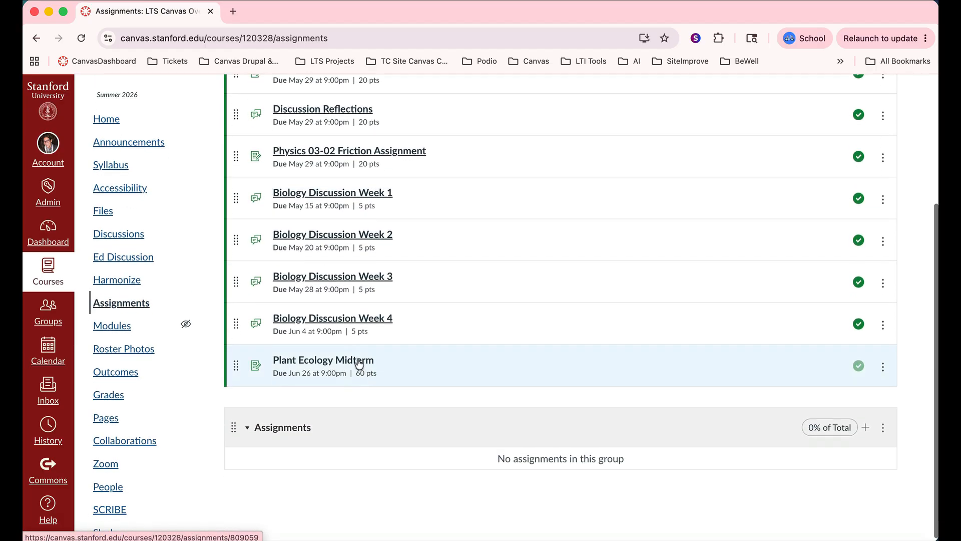
pyautogui.click(358, 361)
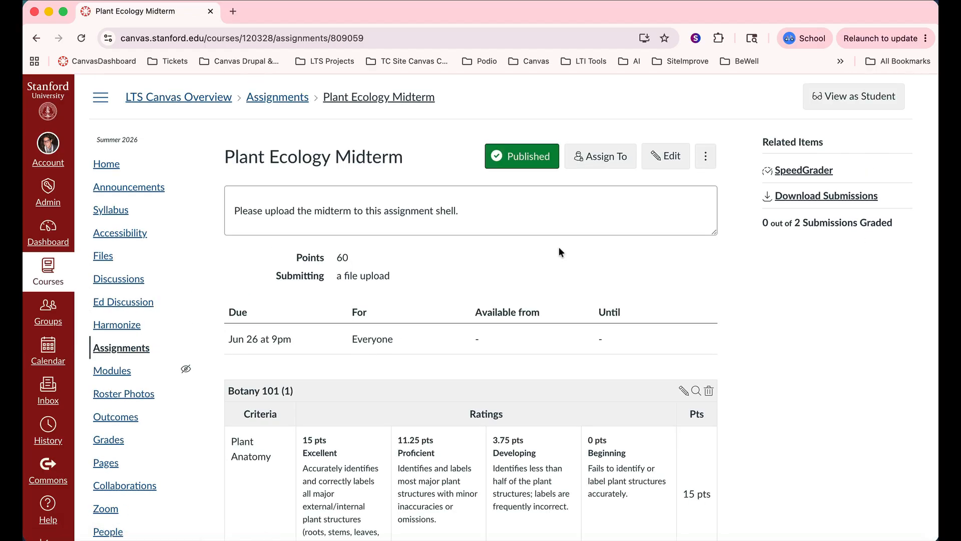
pyautogui.click(817, 174)
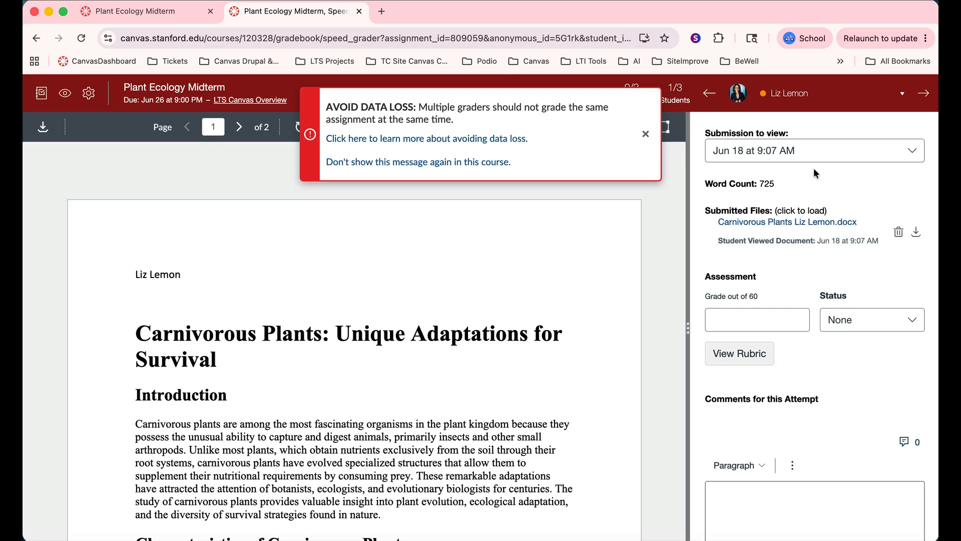
pyautogui.click(646, 134)
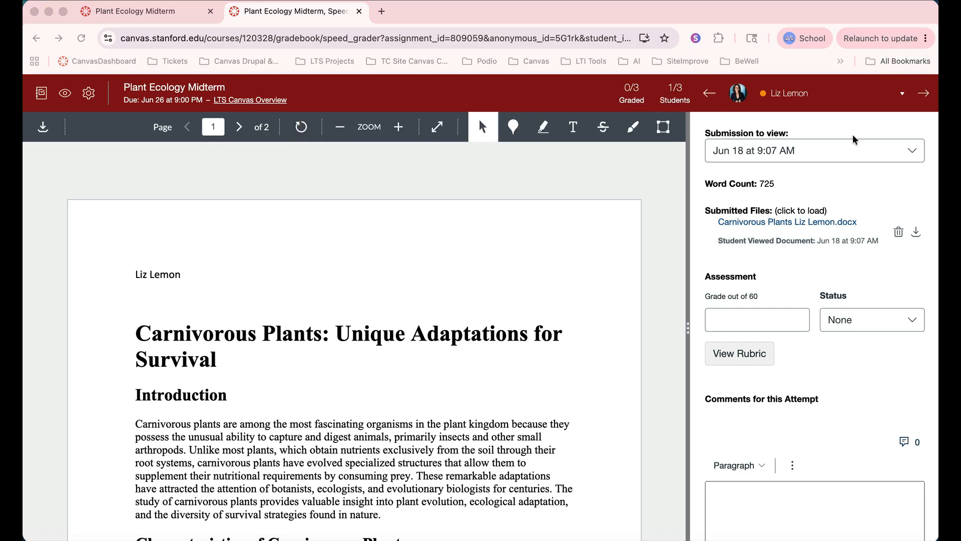
# Step: Review the student list's section filter and apply All Sections
pyautogui.click(925, 97)
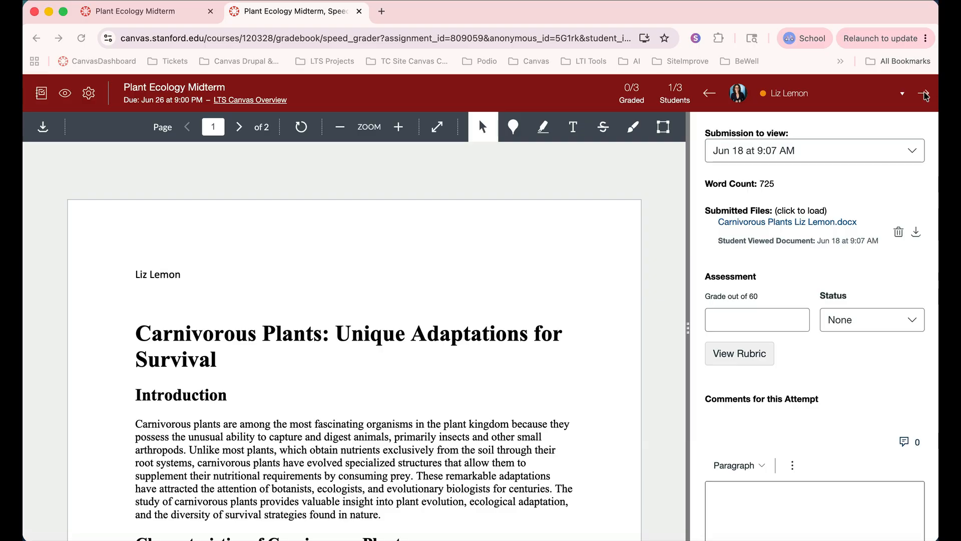
pyautogui.click(927, 99)
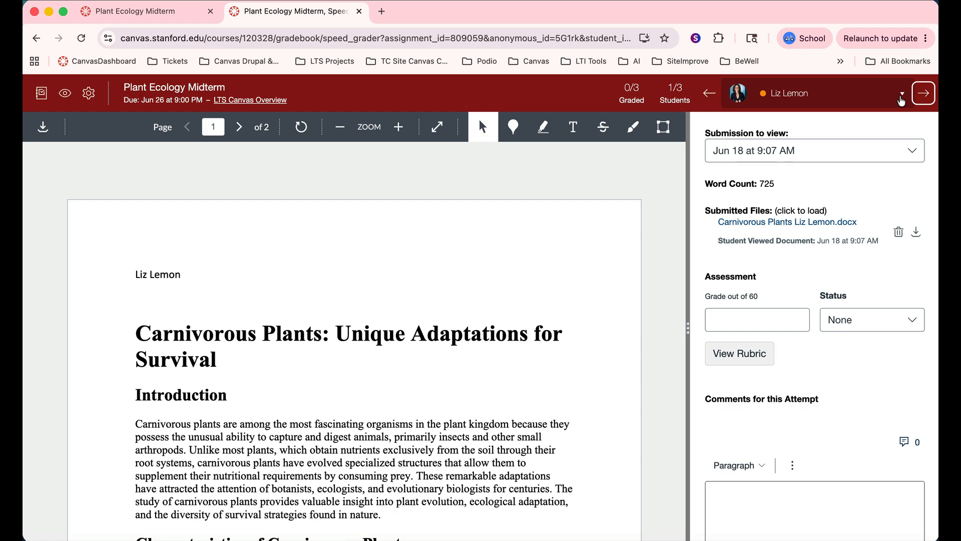
pyautogui.click(901, 100)
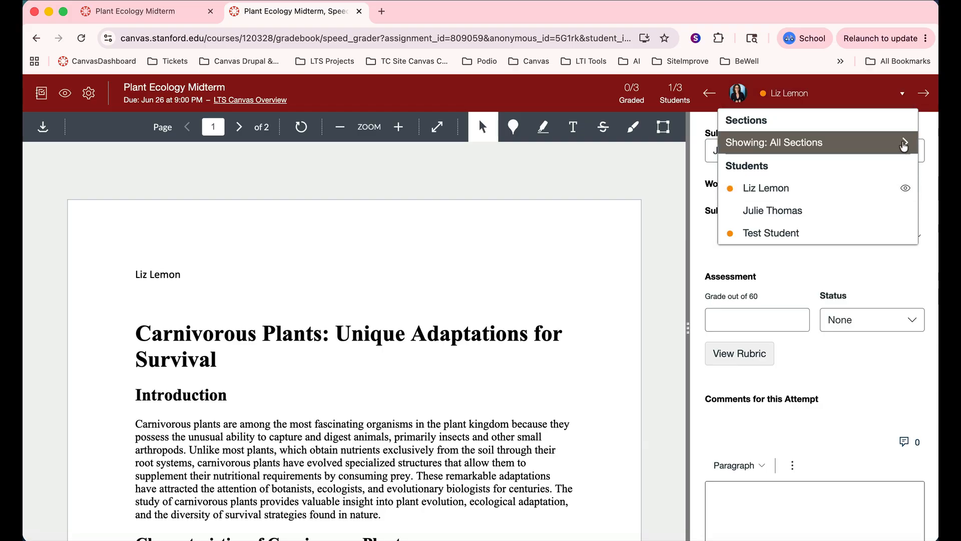
pyautogui.click(904, 145)
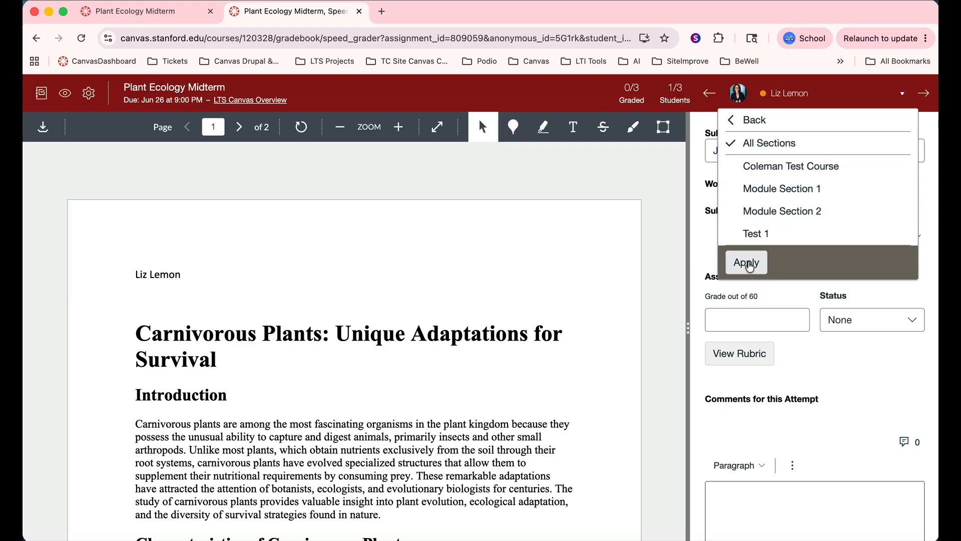
pyautogui.click(747, 264)
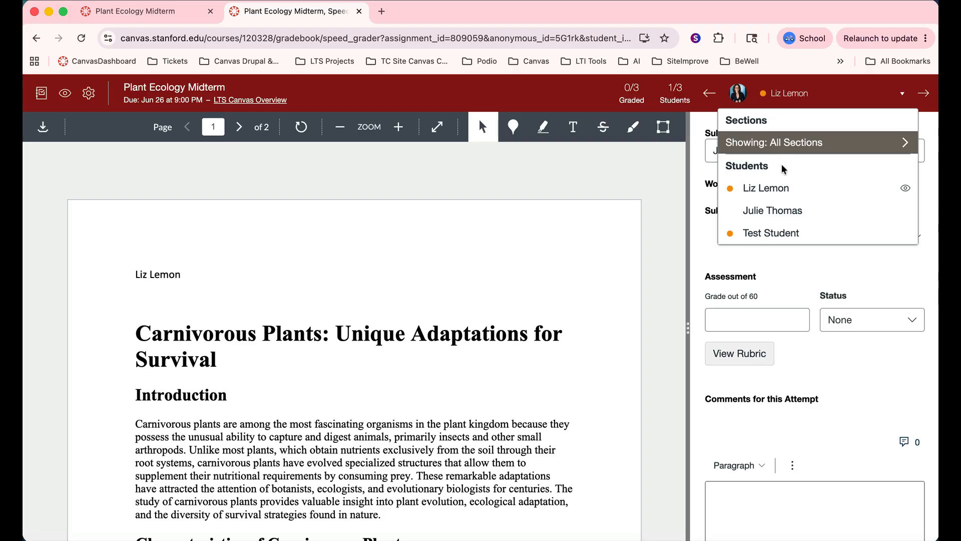
# Step: Go through the remaining students' submissions one after another
pyautogui.click(925, 94)
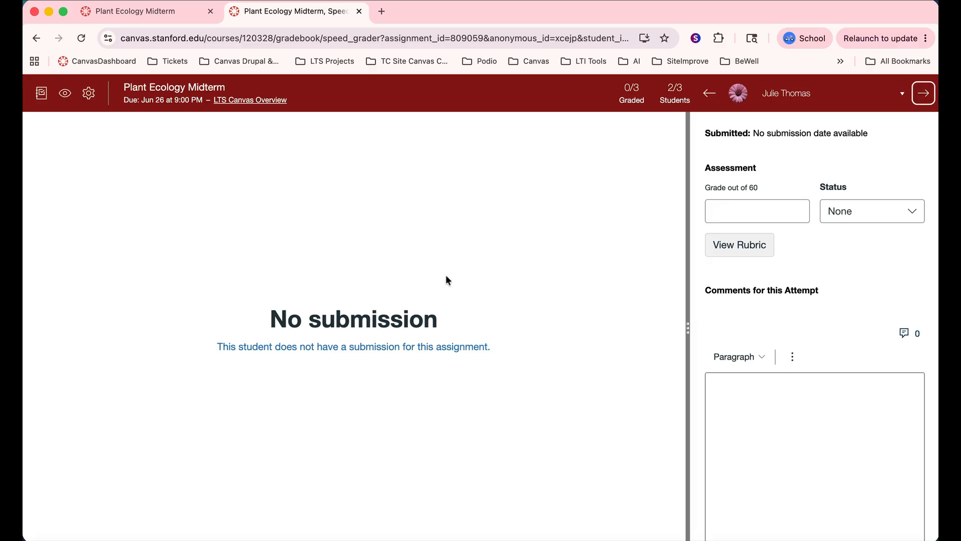
pyautogui.click(924, 95)
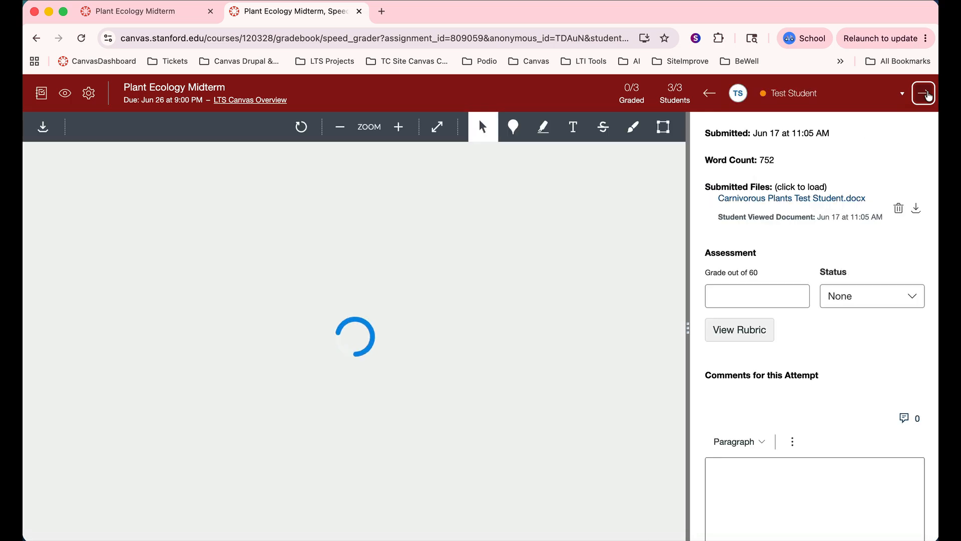
pyautogui.click(924, 94)
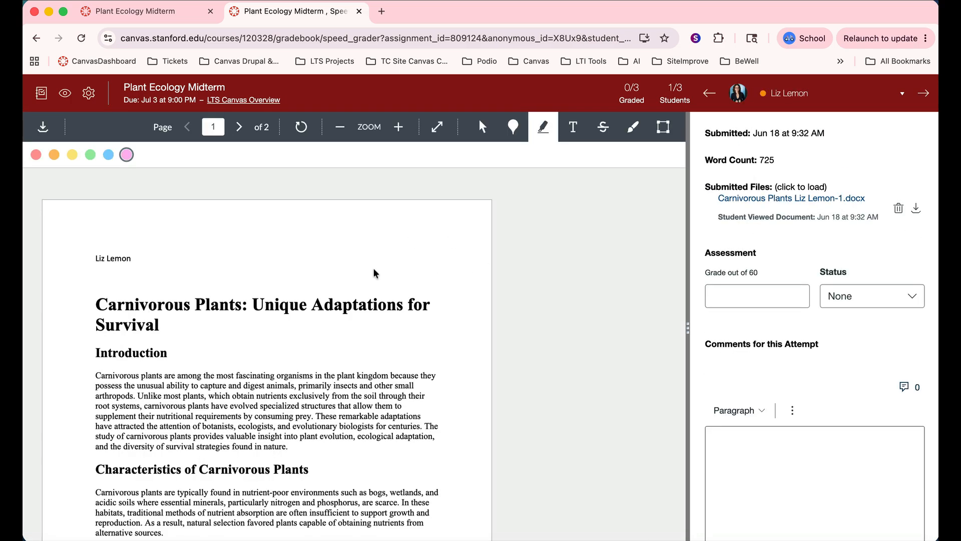
# Step: Place a blue point annotation in the Introduction paragraph with the comment "Great point"
pyautogui.scroll(-3, 363, 372)
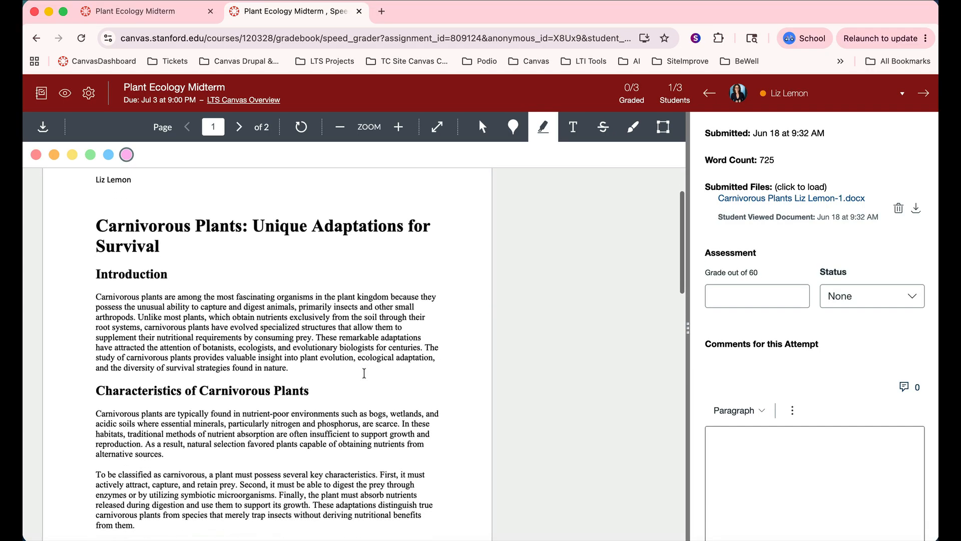
pyautogui.scroll(-1, 364, 372)
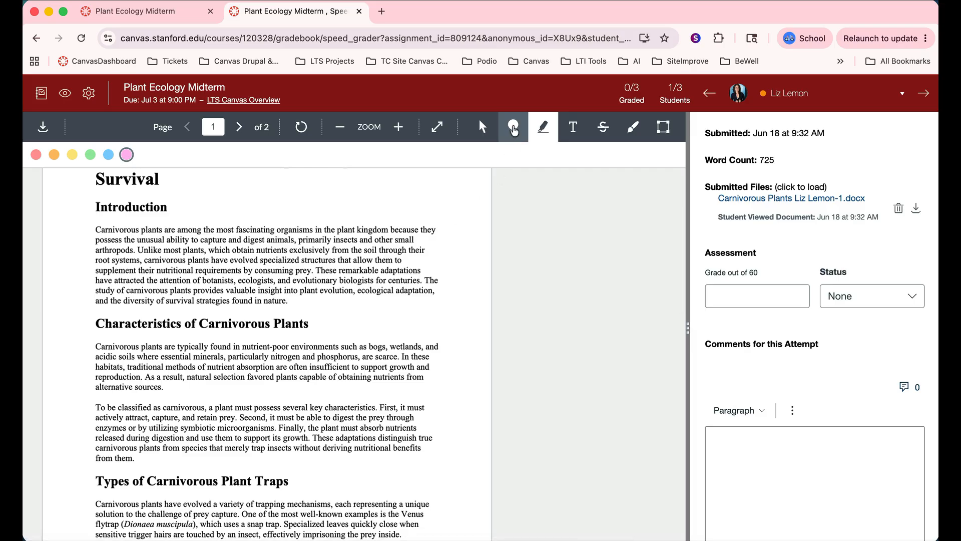
pyautogui.click(514, 131)
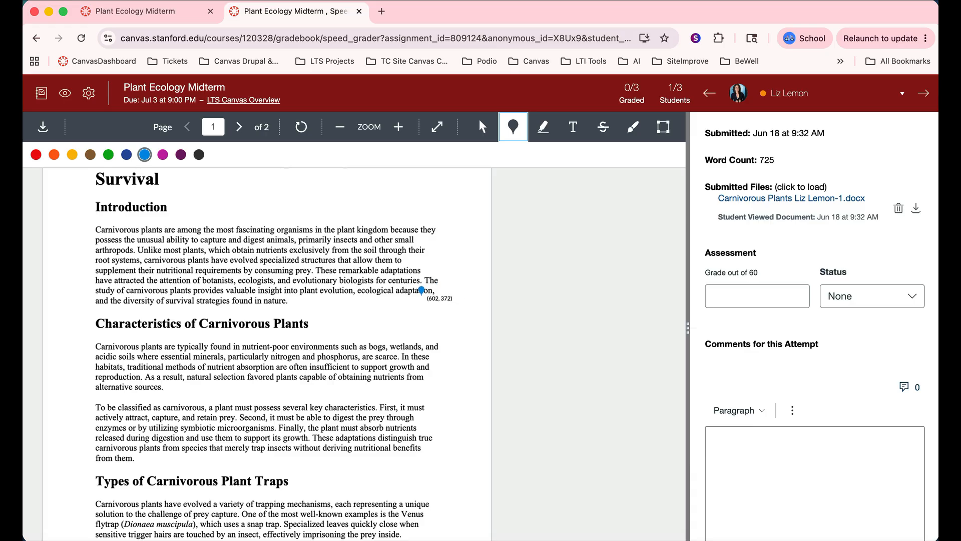
pyautogui.click(407, 256)
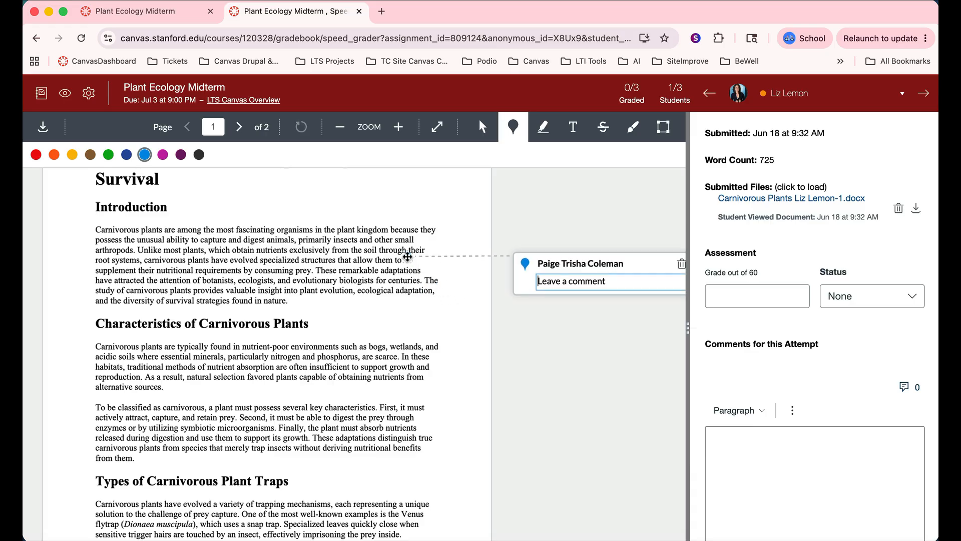
pyautogui.write('Great point')
pyautogui.press('Return')
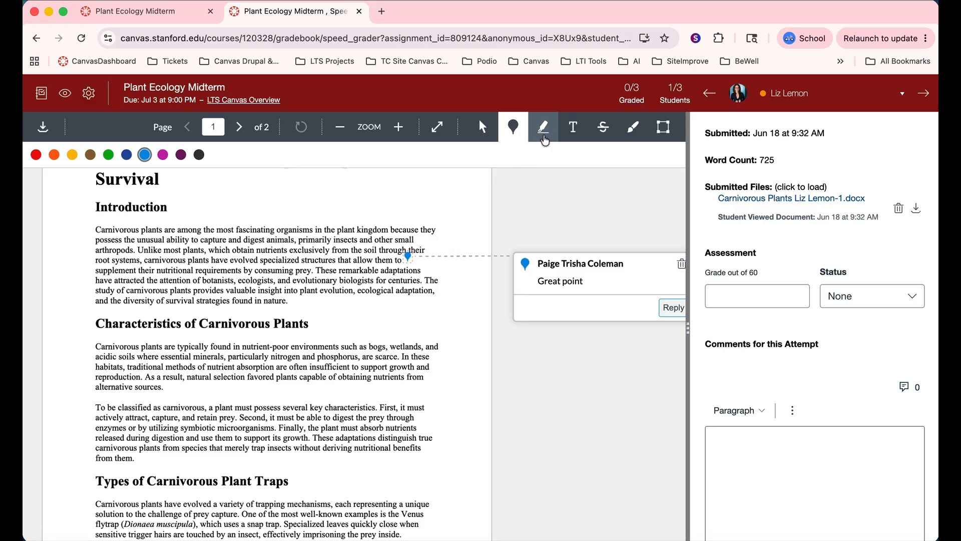
# Step: Highlight in green the first two lines under the heading "Characteristics of Carnivorous Plants"
pyautogui.click(544, 131)
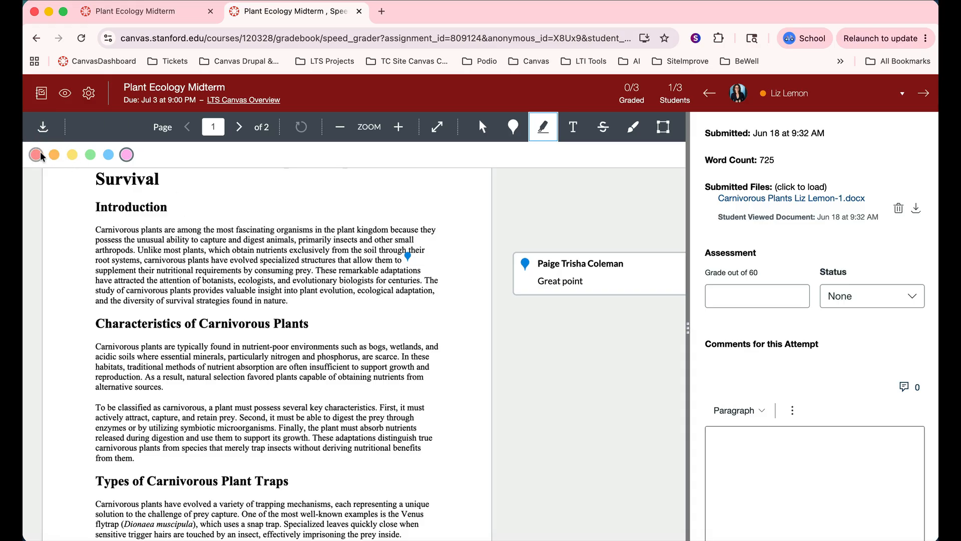
pyautogui.click(90, 154)
pyautogui.moveTo(95, 346); pyautogui.dragTo(429, 356)
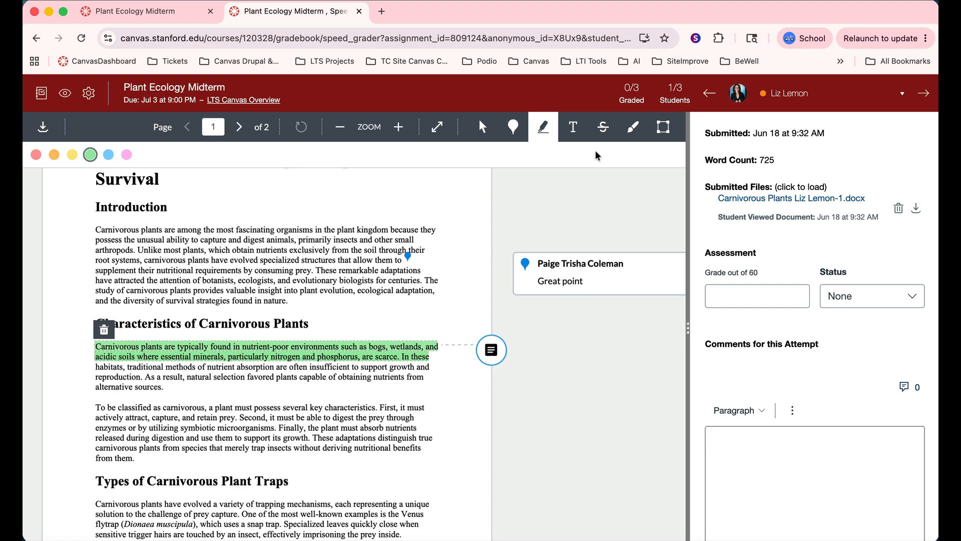
# Step: Strike out in magenta the start of the paragraph beginning "To be classified as carnivorous", into its second line
pyautogui.click(603, 131)
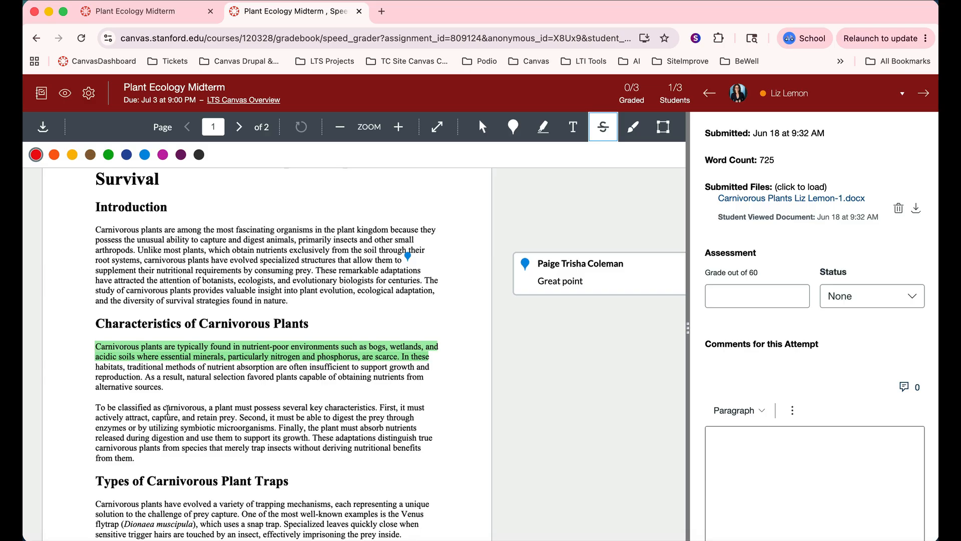
pyautogui.click(163, 155)
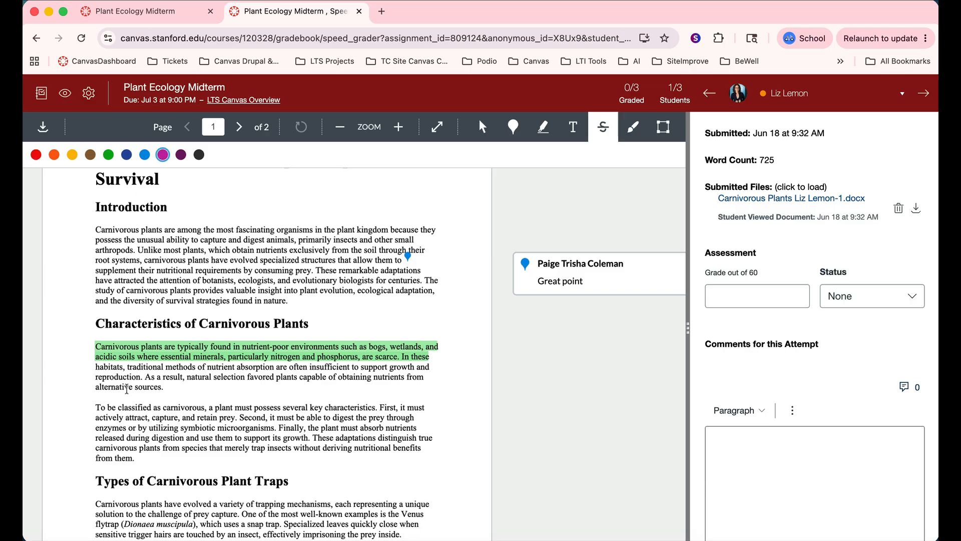
pyautogui.moveTo(96, 408); pyautogui.dragTo(167, 417)
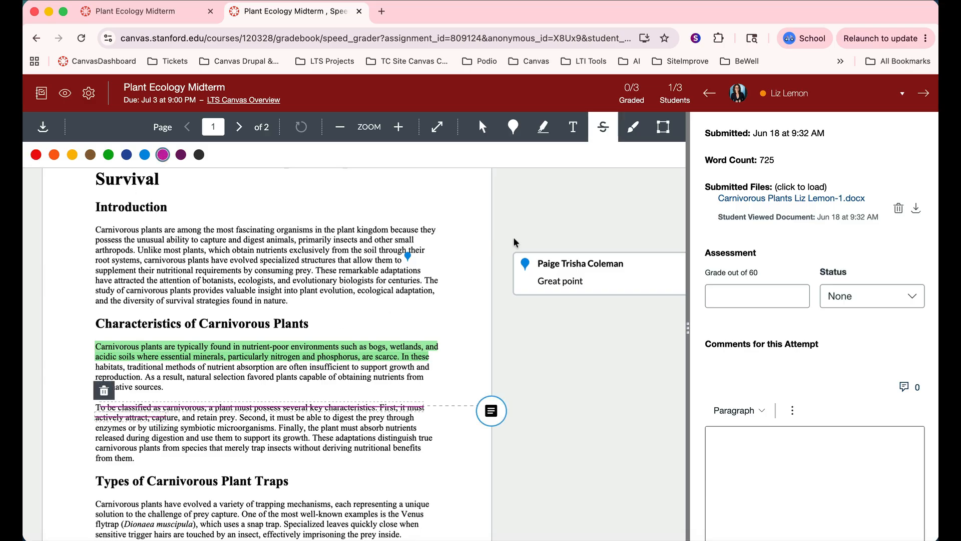
# Step: Draw a thin blue freehand line below the struck-out text and box the word "Carnivorous" in blue under "Types of Carnivorous Plant Traps"
pyautogui.click(633, 128)
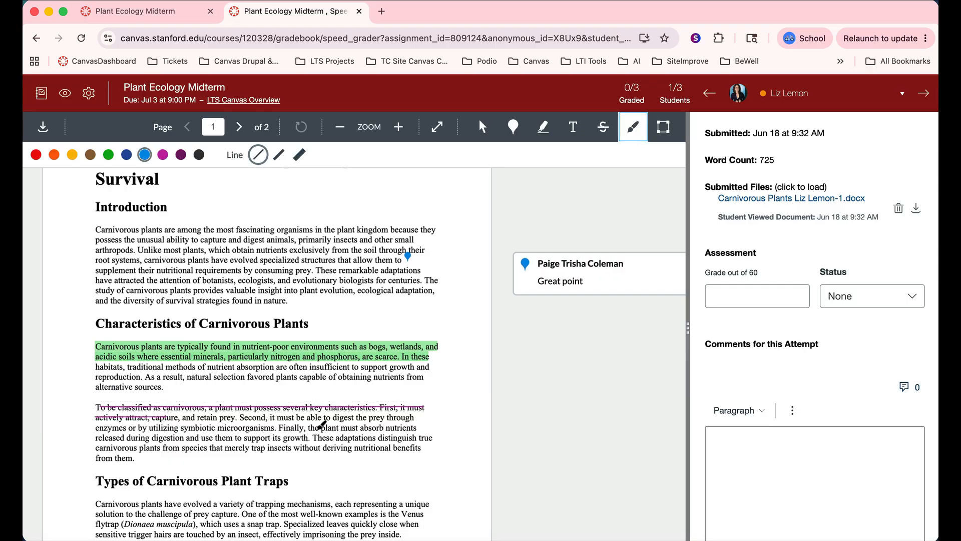
pyautogui.moveTo(279, 431)
pyautogui.mouseDown()
pyautogui.moveTo(421, 415)
pyautogui.moveTo(444, 430)
pyautogui.moveTo(447, 396)
pyautogui.moveTo(443, 415)
pyautogui.moveTo(478, 413)
pyautogui.mouseUp()
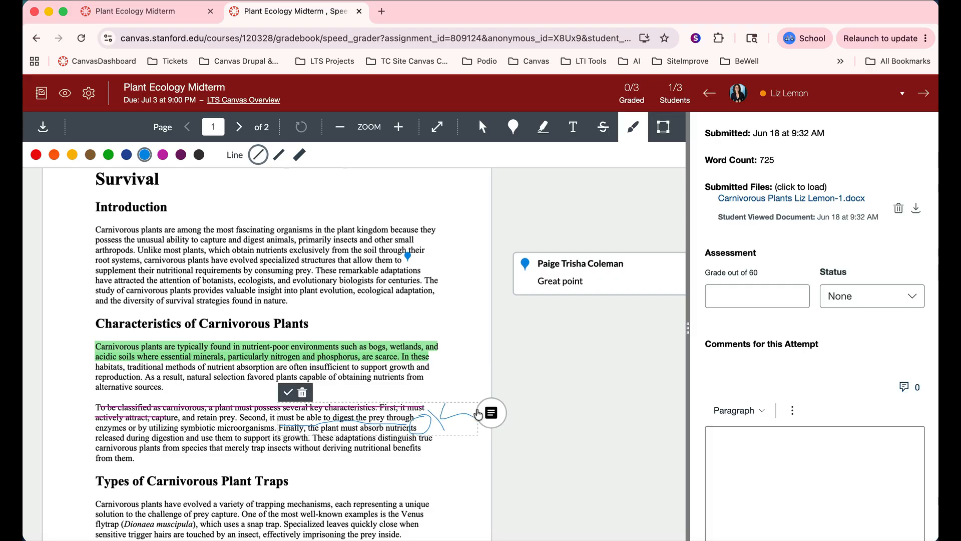
pyautogui.click(663, 128)
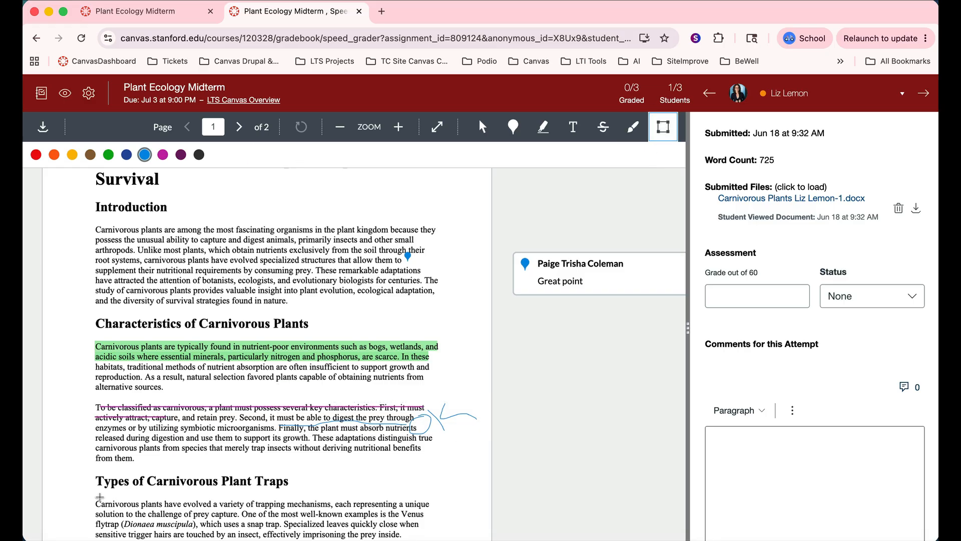
pyautogui.moveTo(94, 494); pyautogui.dragTo(144, 510)
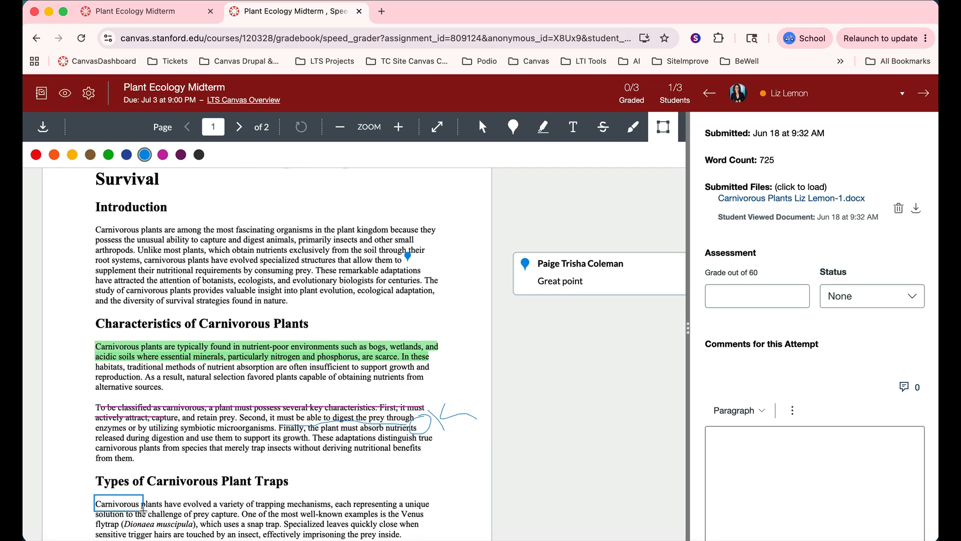
# Step: Add a small black text annotation reading "Great Job" in the page margin beside the pitfall trap paragraph
pyautogui.scroll(-2, 143, 510)
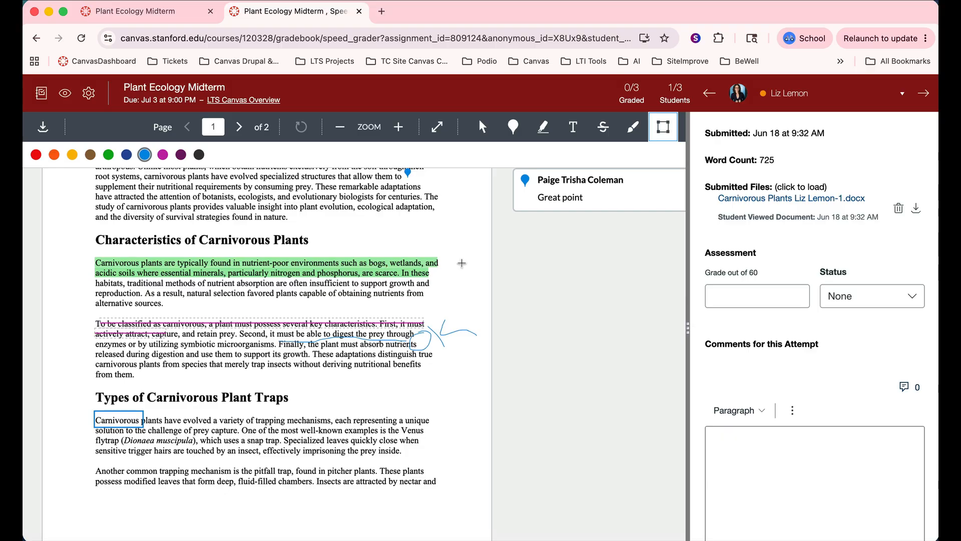
pyautogui.click(574, 128)
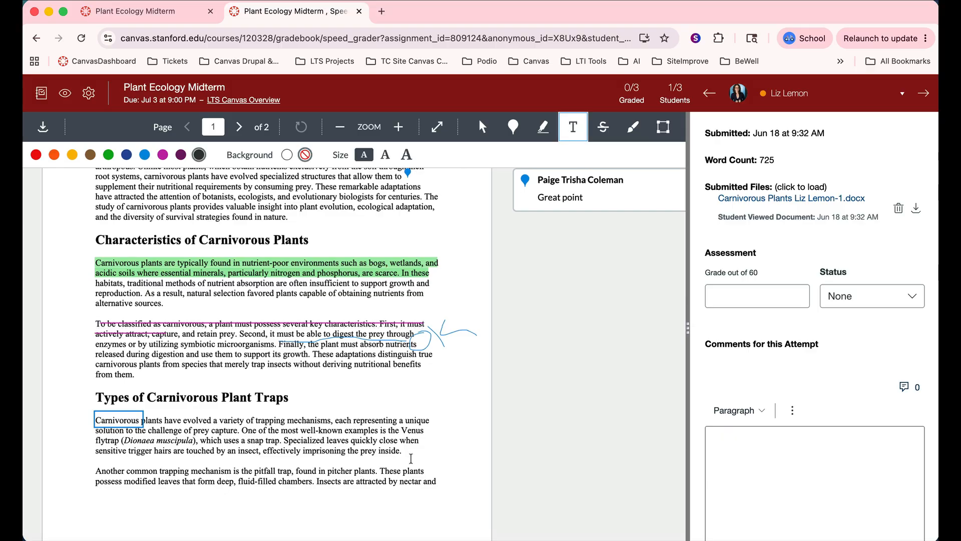
pyautogui.click(455, 473)
pyautogui.write('Great Job')
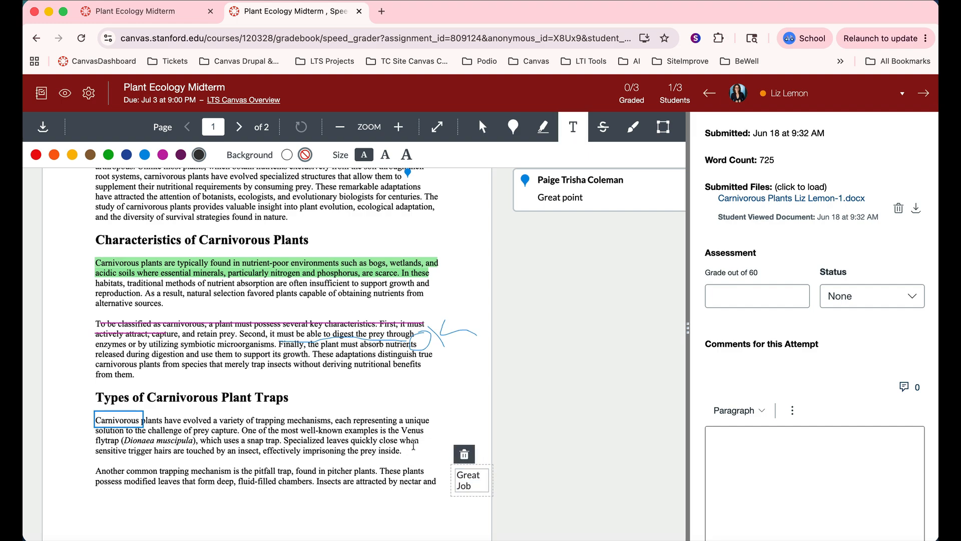
# Step: Delete the green highlight annotation under the heading "Characteristics of Carnivorous Plants"
pyautogui.click(246, 265)
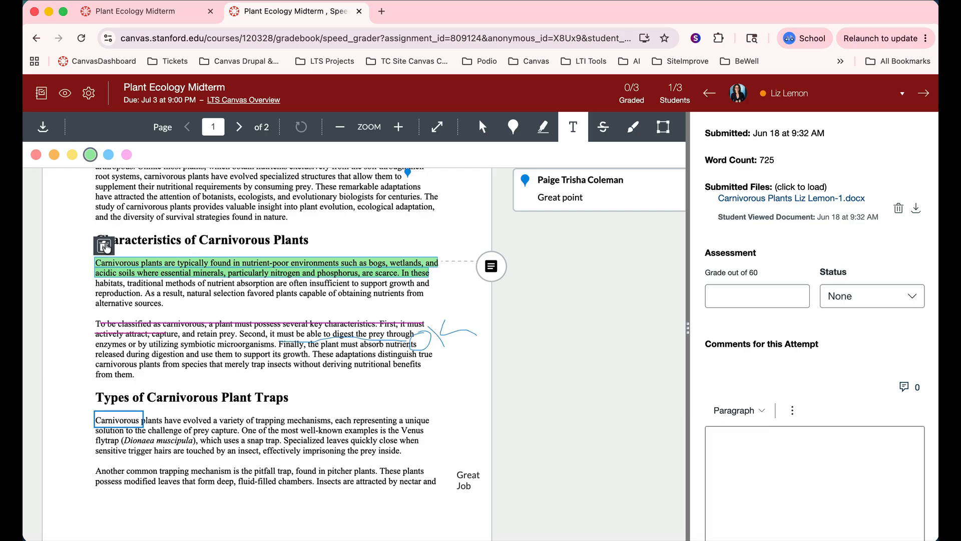
pyautogui.click(104, 249)
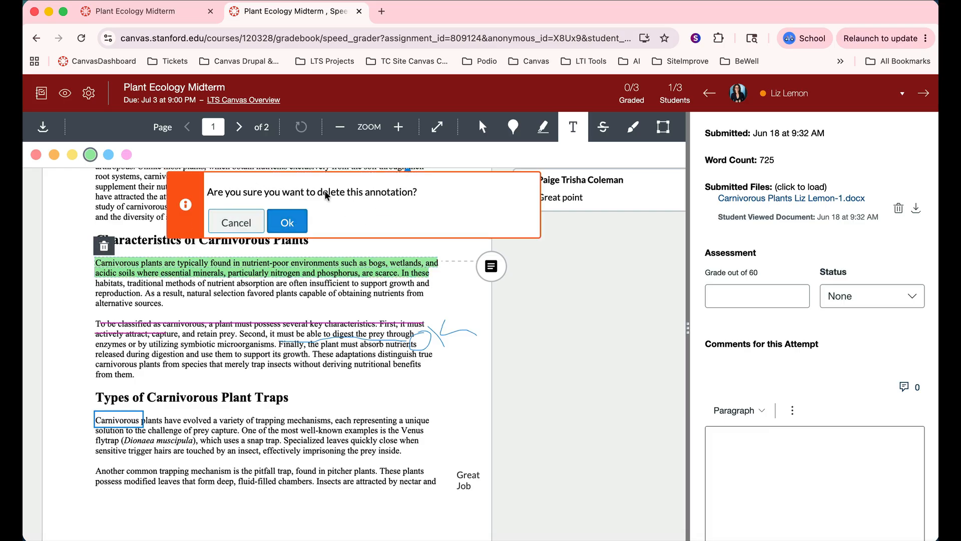
pyautogui.click(289, 227)
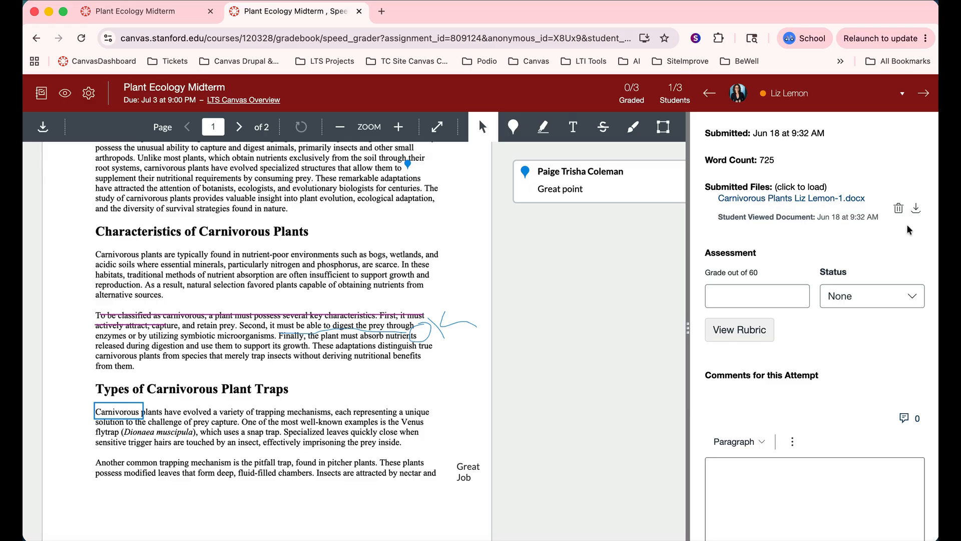
# Step: View the status choices available for the submission and the grade entry field
pyautogui.click(913, 297)
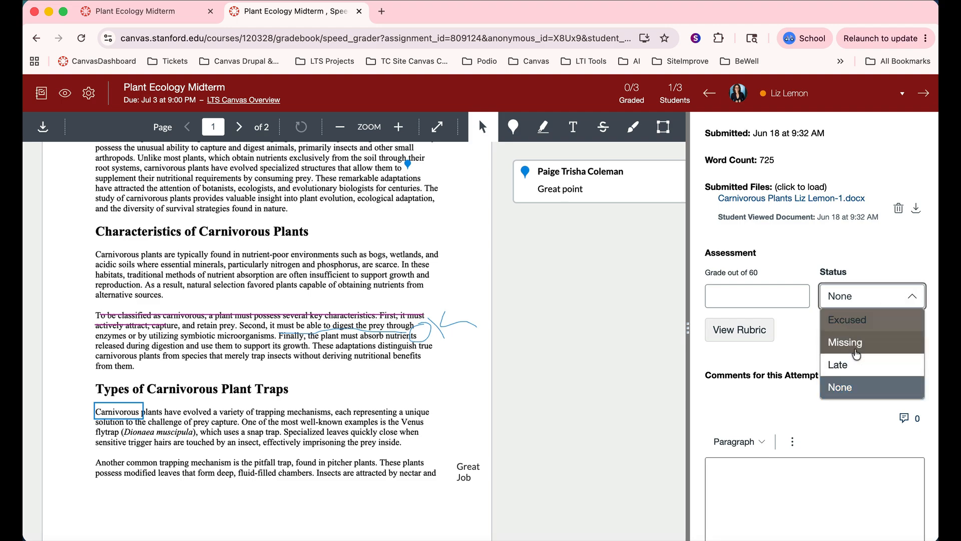
pyautogui.click(763, 295)
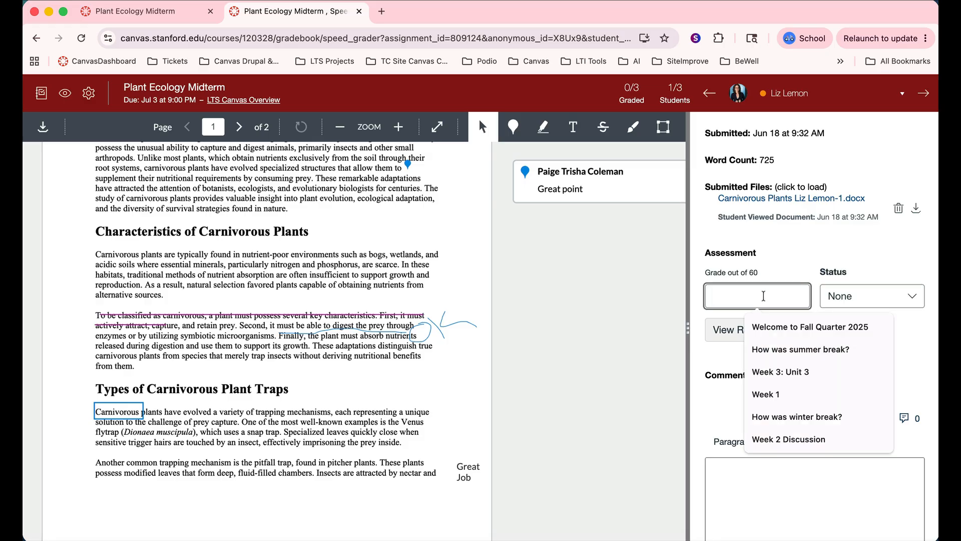
pyautogui.press('Escape')
# Step: Show the assignment's rubric and review its criteria and ratings down to the attempt comments
pyautogui.scroll(-3, 782, 269)
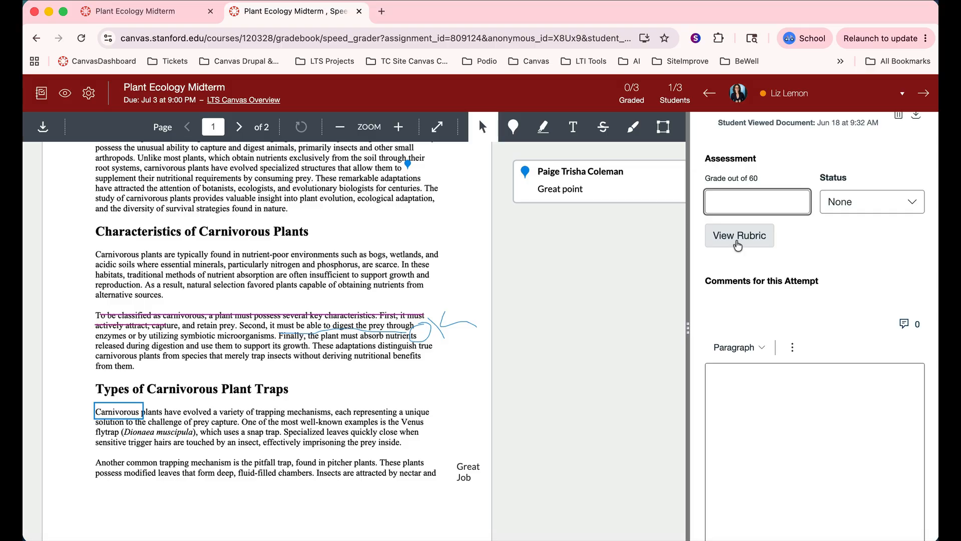
pyautogui.click(738, 245)
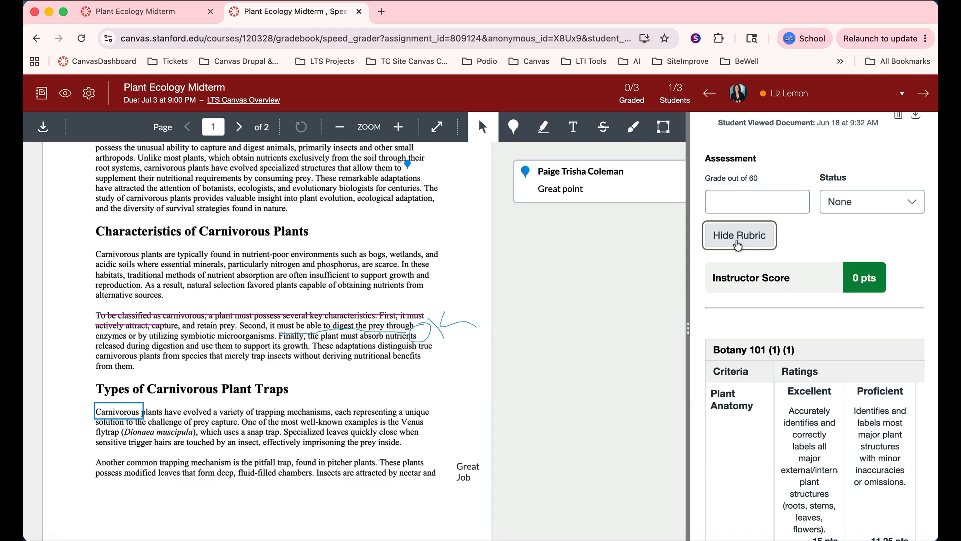
pyautogui.scroll(-15, 737, 243)
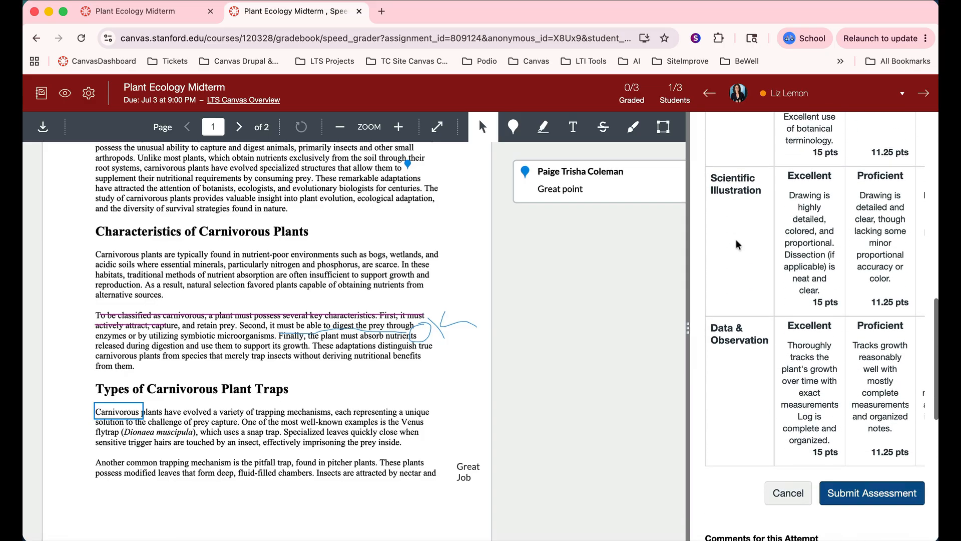
pyautogui.scroll(-5, 736, 239)
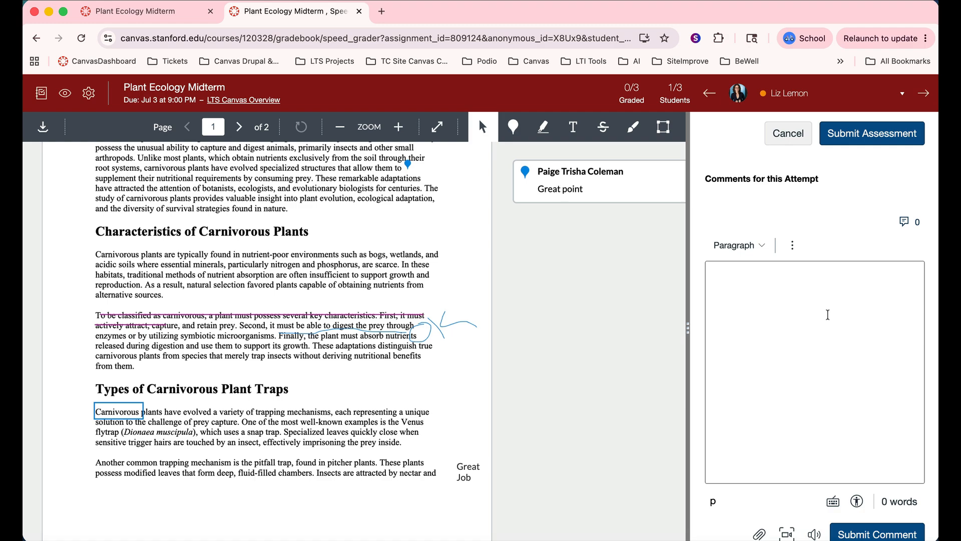
# Step: Show the comment editor's extra formatting options and submit the comment "Great Job!" for this attempt
pyautogui.click(792, 246)
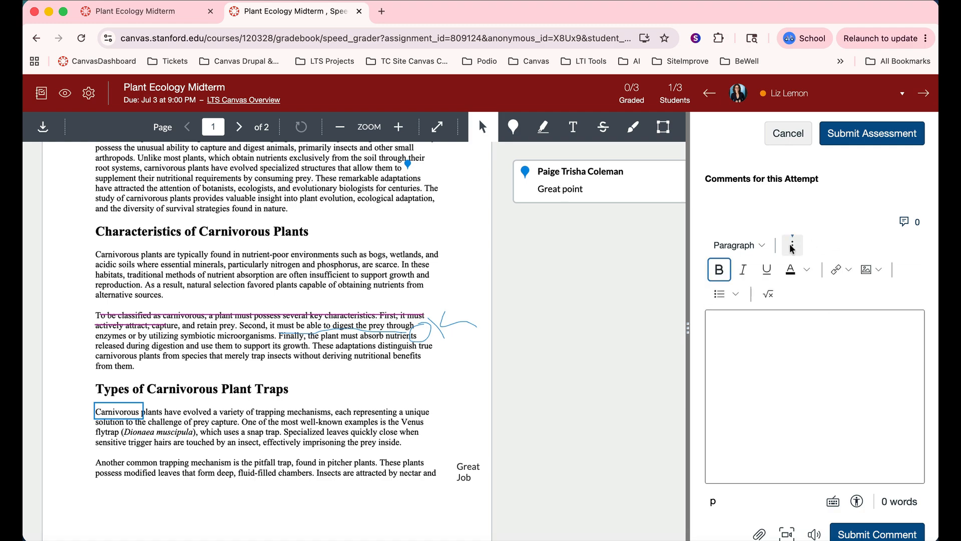
pyautogui.scroll(-3, 827, 380)
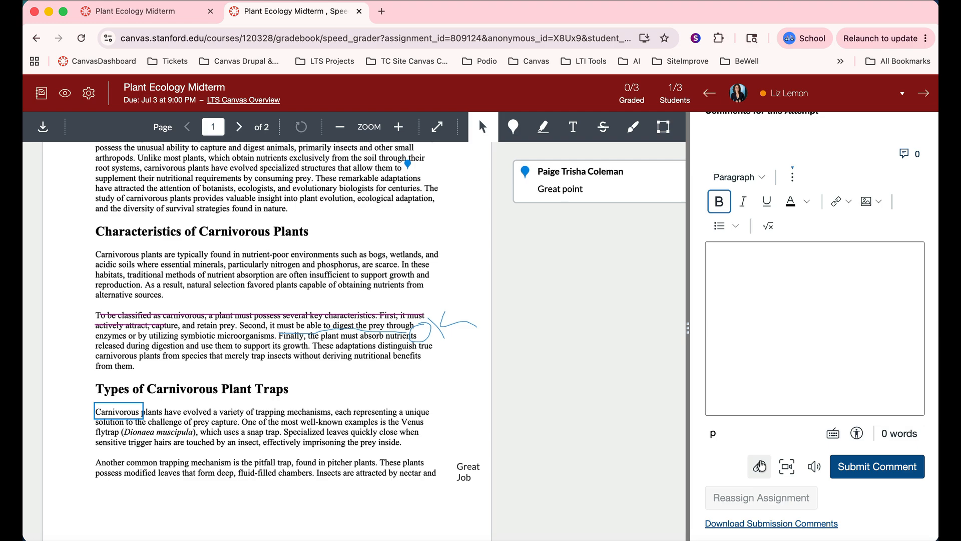
pyautogui.click(754, 265)
pyautogui.write('G')
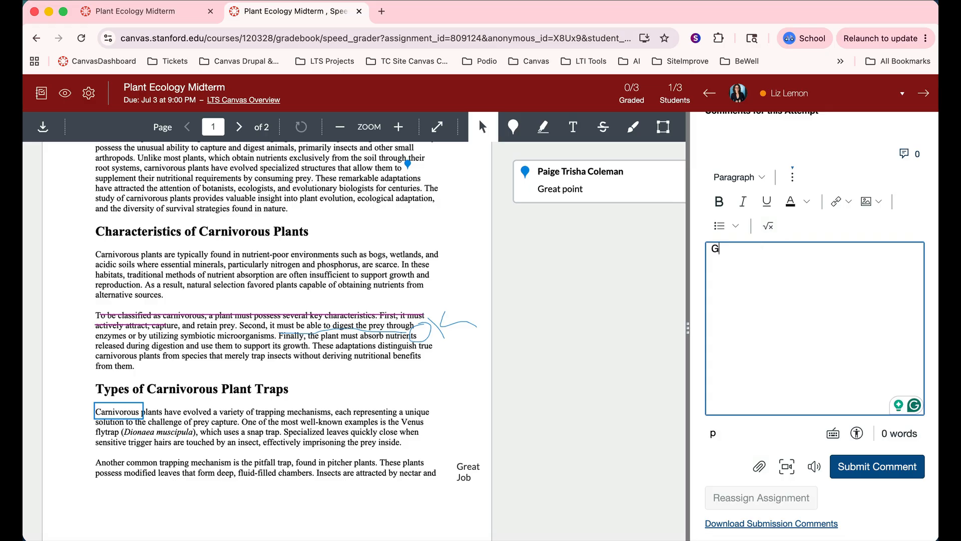
pyautogui.write('reat Job!')
pyautogui.click(870, 469)
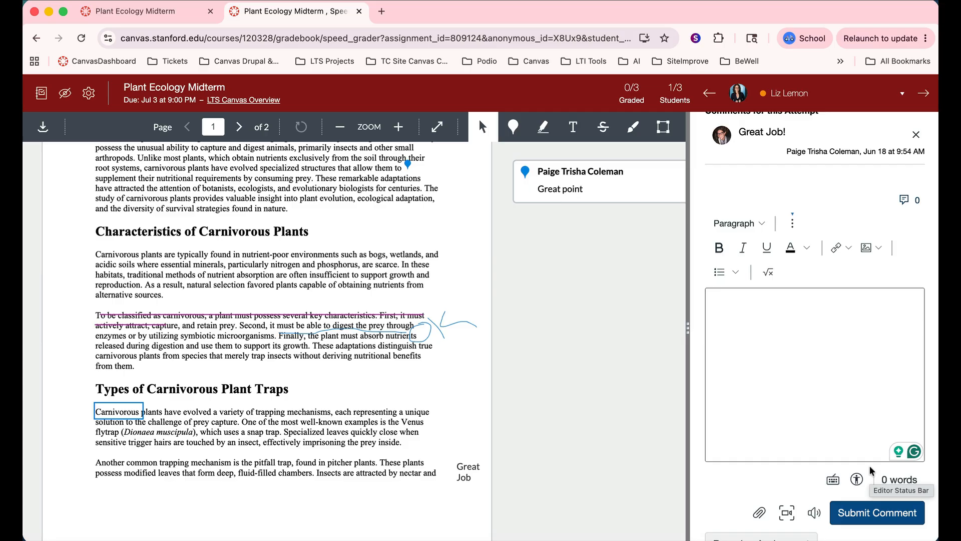
# Step: Grade the submission 50 out of 60 and open the options for posting or hiding grades
pyautogui.scroll(3, 832, 320)
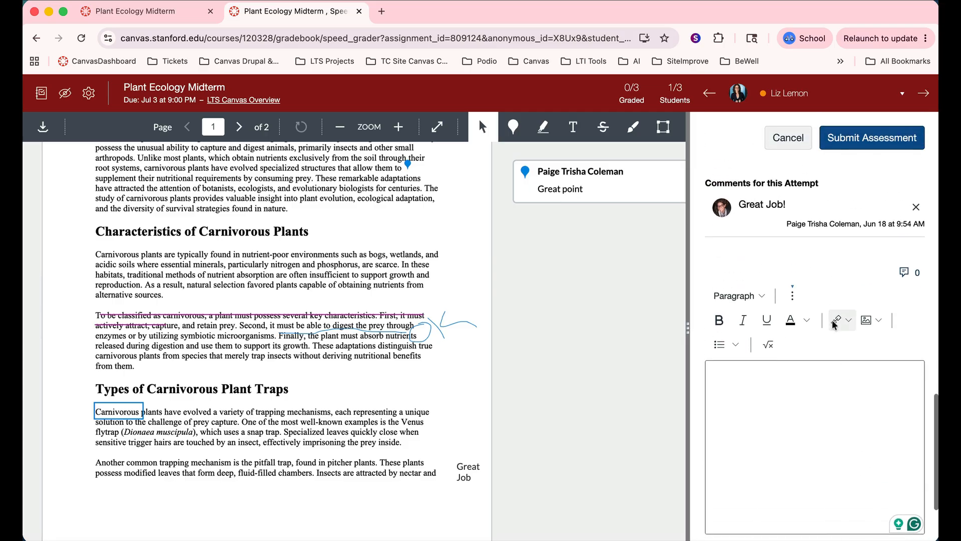
pyautogui.scroll(10, 832, 324)
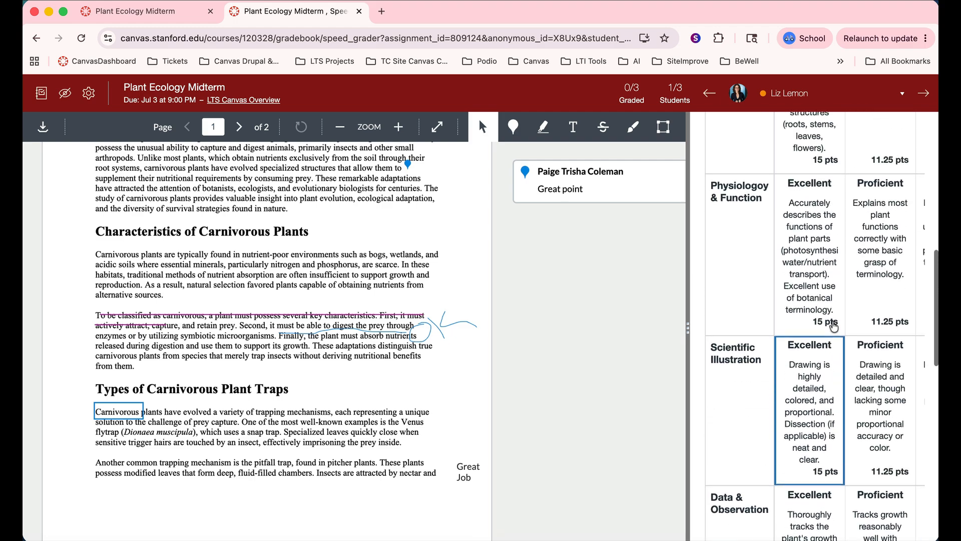
pyautogui.scroll(6, 833, 326)
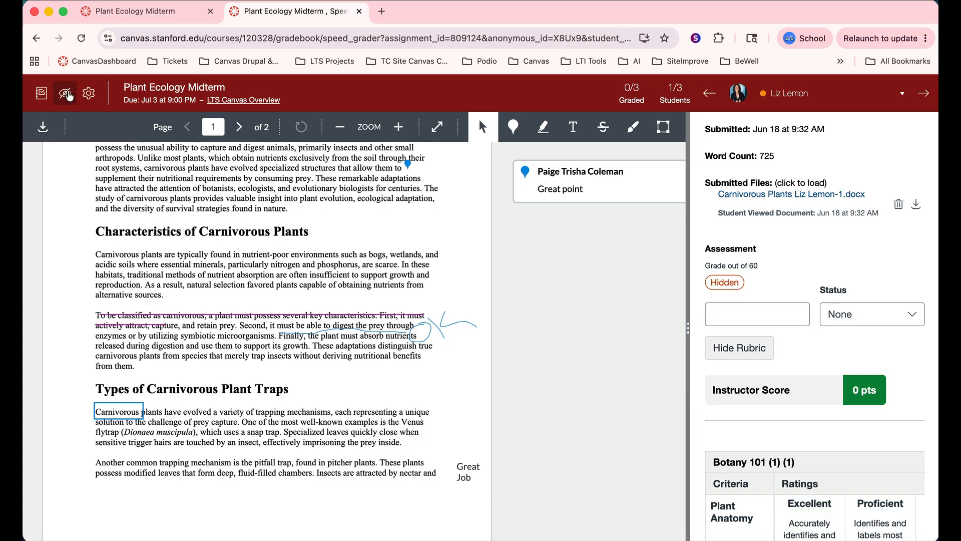
pyautogui.click(710, 320)
pyautogui.write('5')
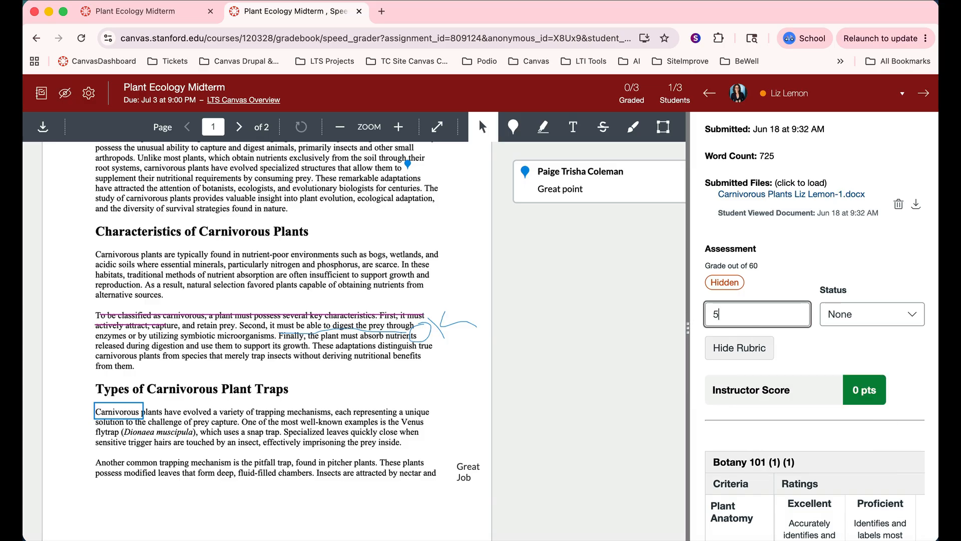
pyautogui.write('0')
pyautogui.press('Return')
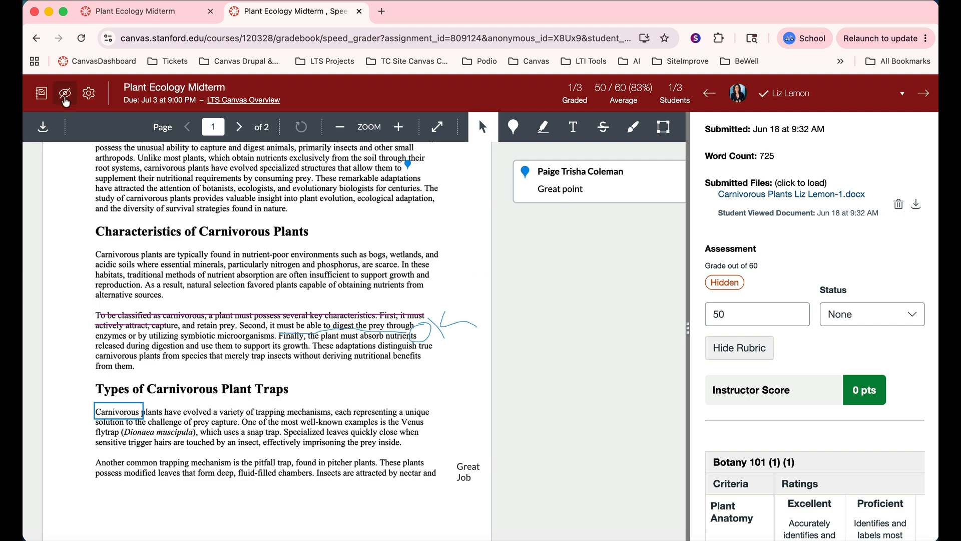
pyautogui.click(67, 98)
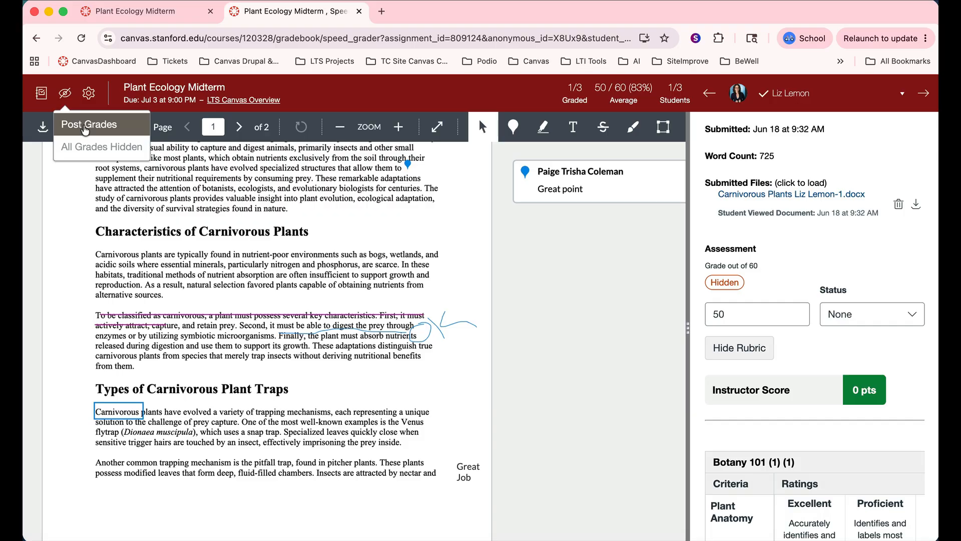
# Step: Switch to the assignment page's browser tab, open the course gradebook and find the Plant Ecology Midterm column
pyautogui.click(153, 11)
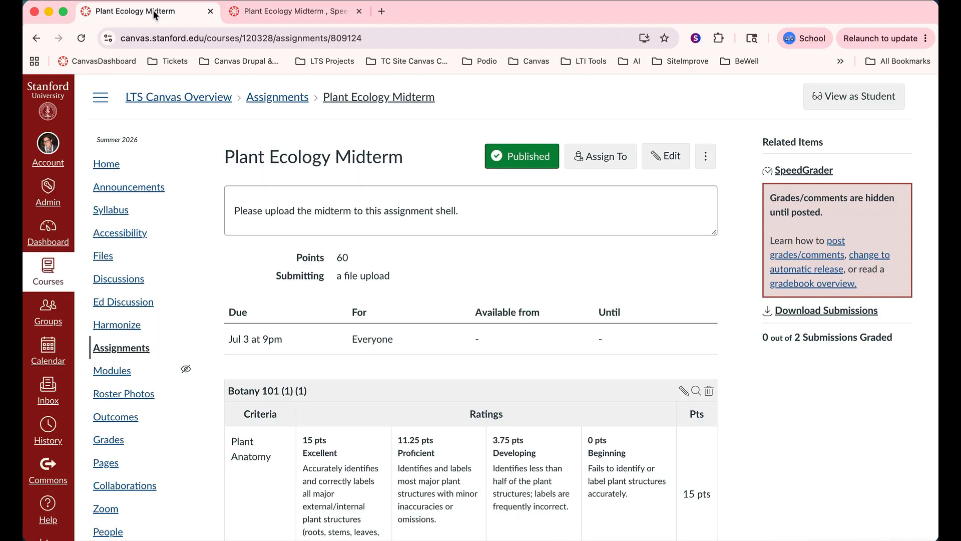
pyautogui.scroll(-1, 119, 360)
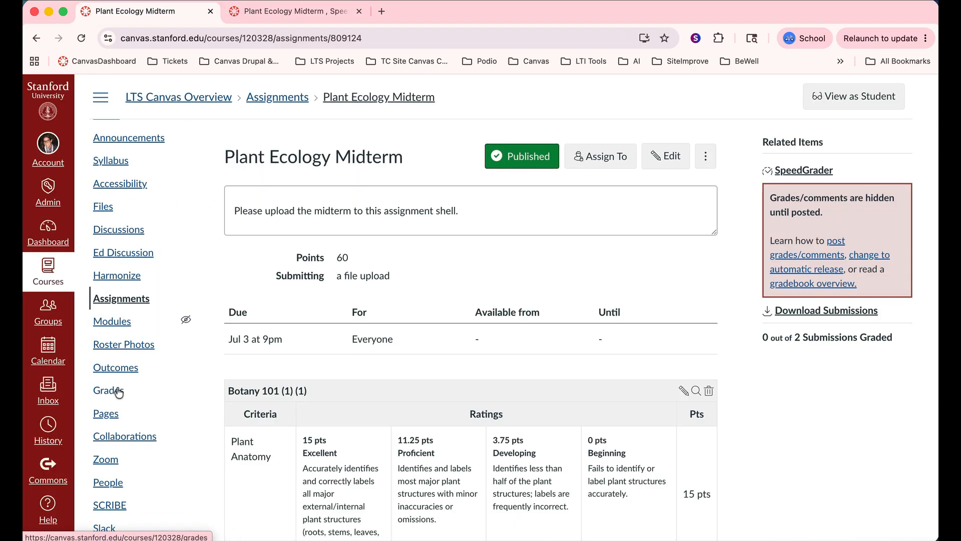
pyautogui.click(119, 390)
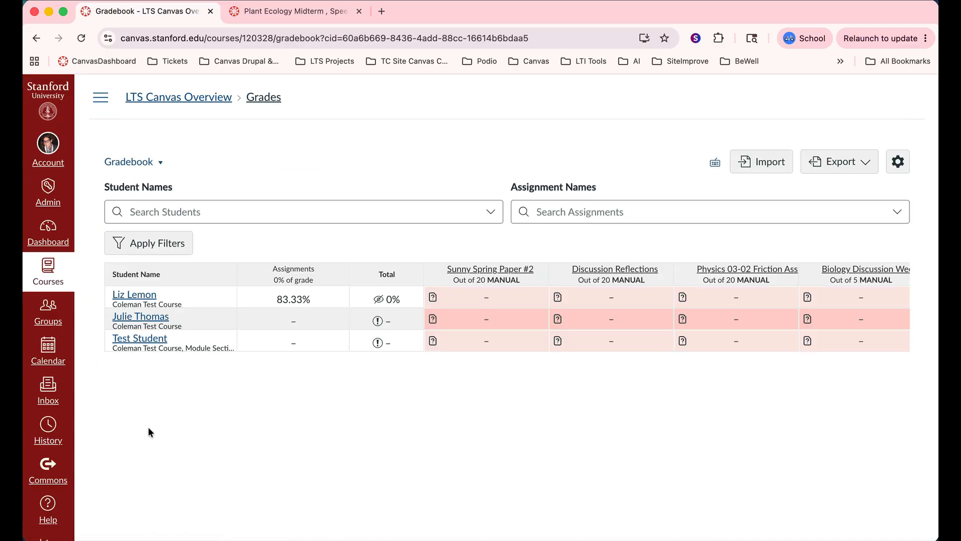
pyautogui.hscroll(10, 546, 299)
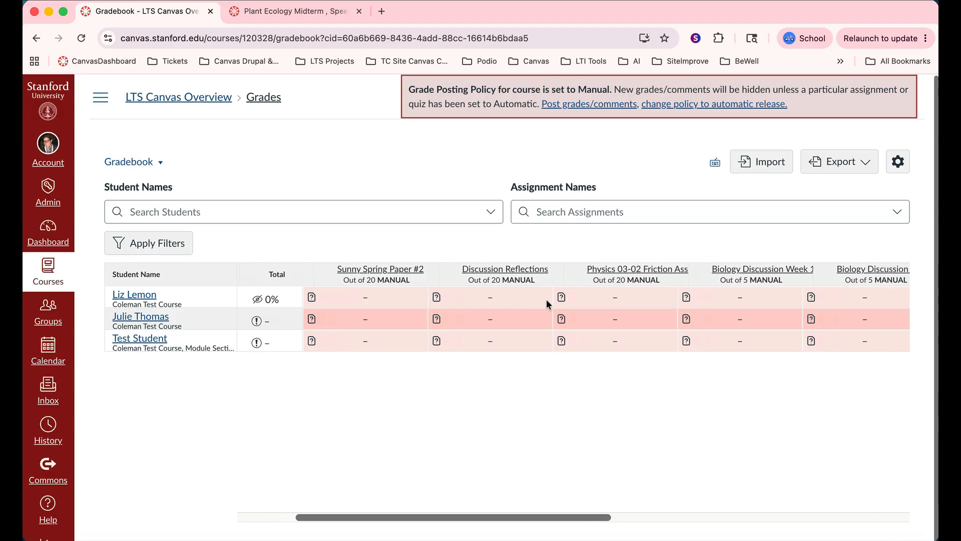
pyautogui.hscroll(3, 546, 299)
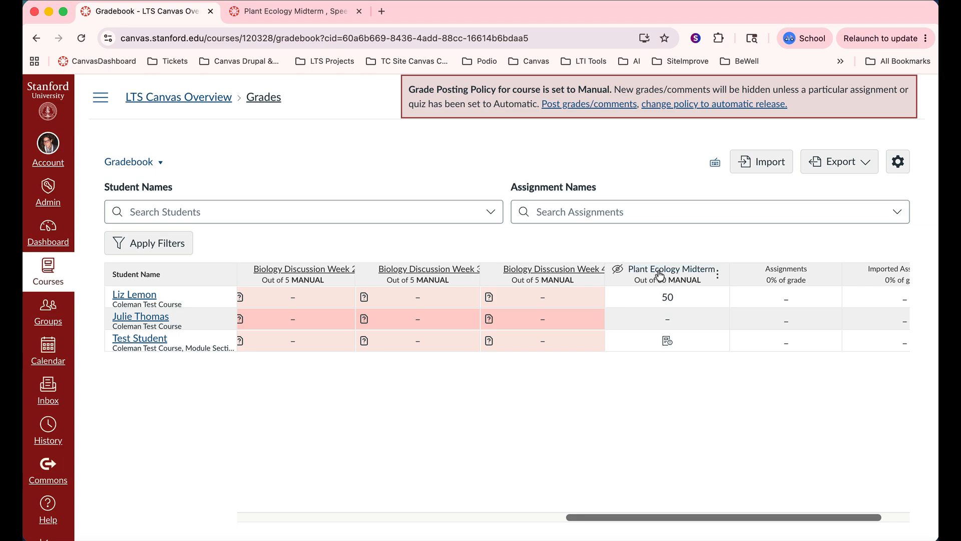
# Step: Post the Plant Ecology Midterm grades to everyone from the gradebook
pyautogui.click(717, 275)
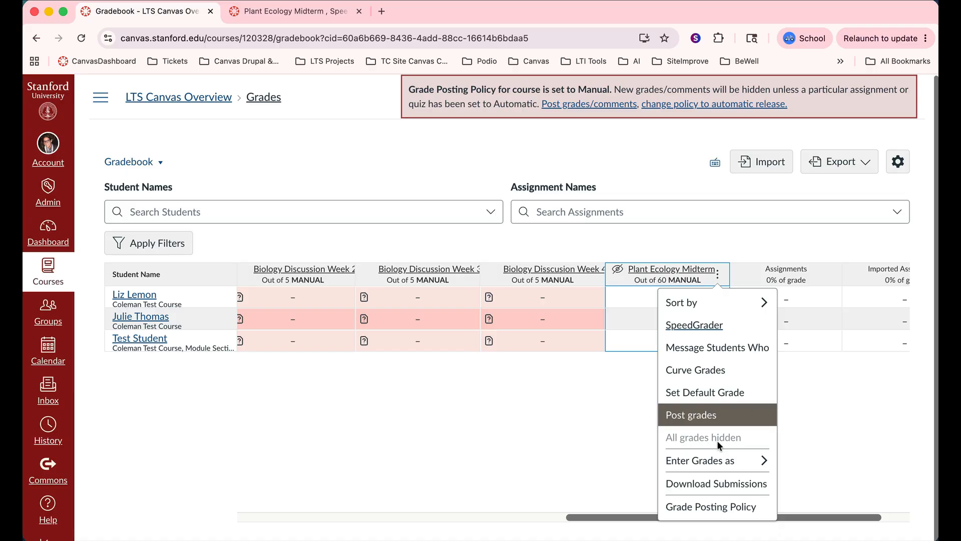
pyautogui.click(707, 415)
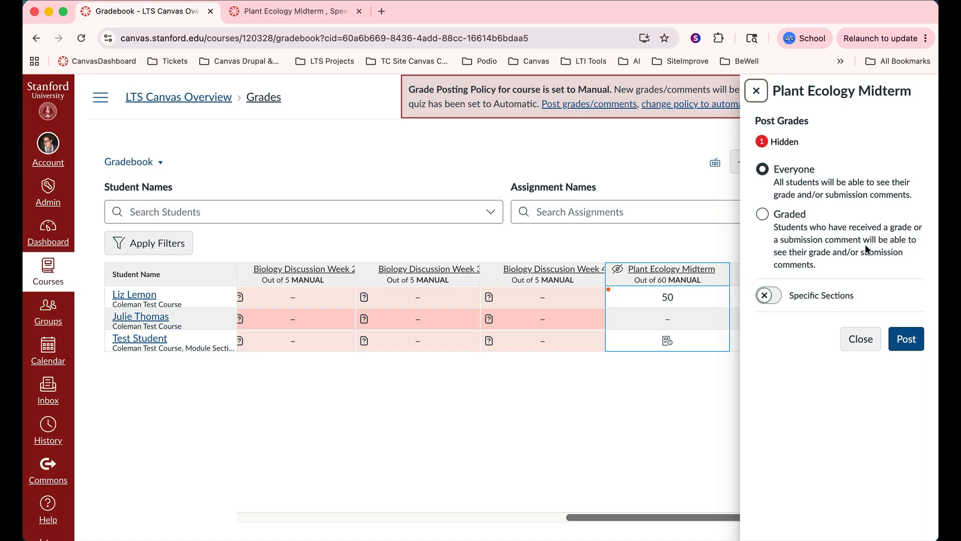
pyautogui.click(906, 340)
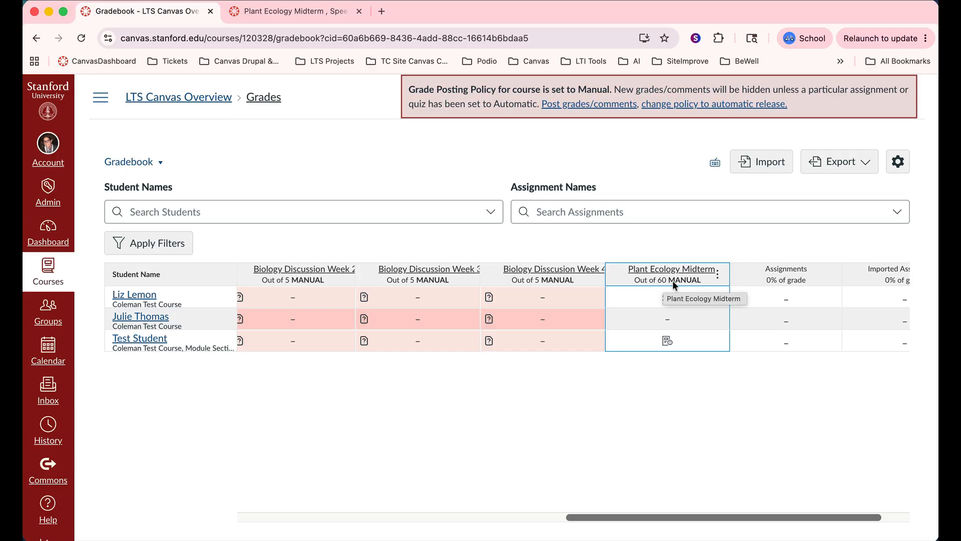
# Step: Open the Plant Ecology Midterm's grade posting policy and enable scheduled release dates with separate schedules for grades and comments
pyautogui.click(718, 275)
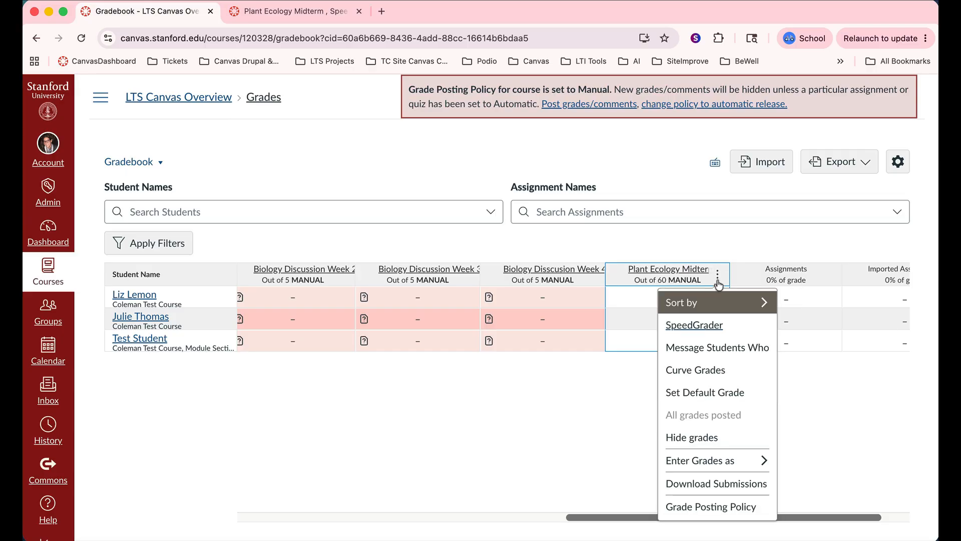
pyautogui.click(719, 507)
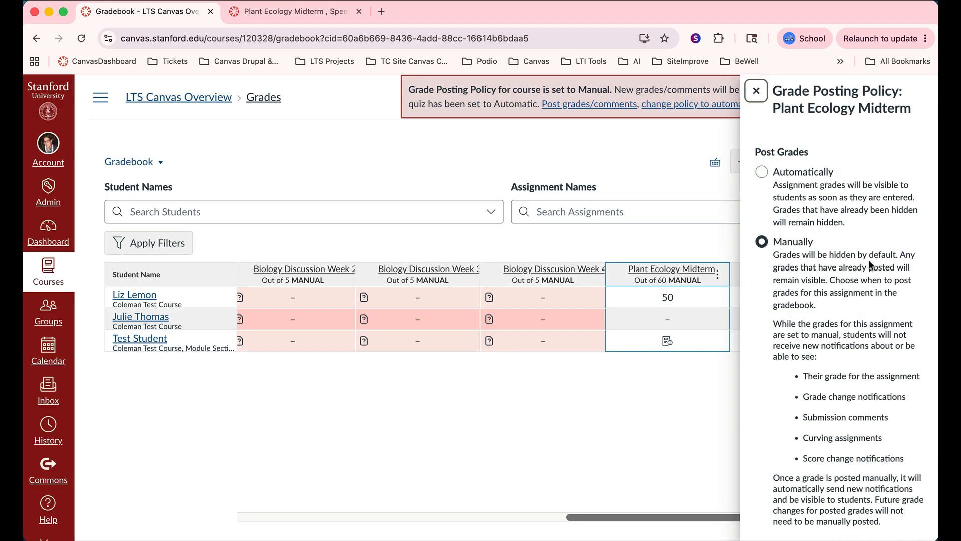
pyautogui.scroll(-3, 870, 265)
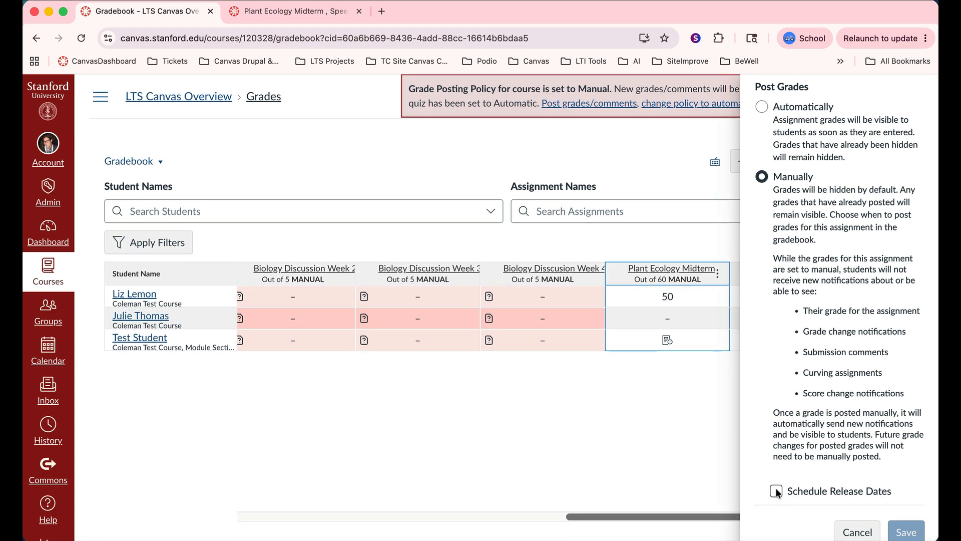
pyautogui.click(776, 490)
pyautogui.scroll(-4, 776, 489)
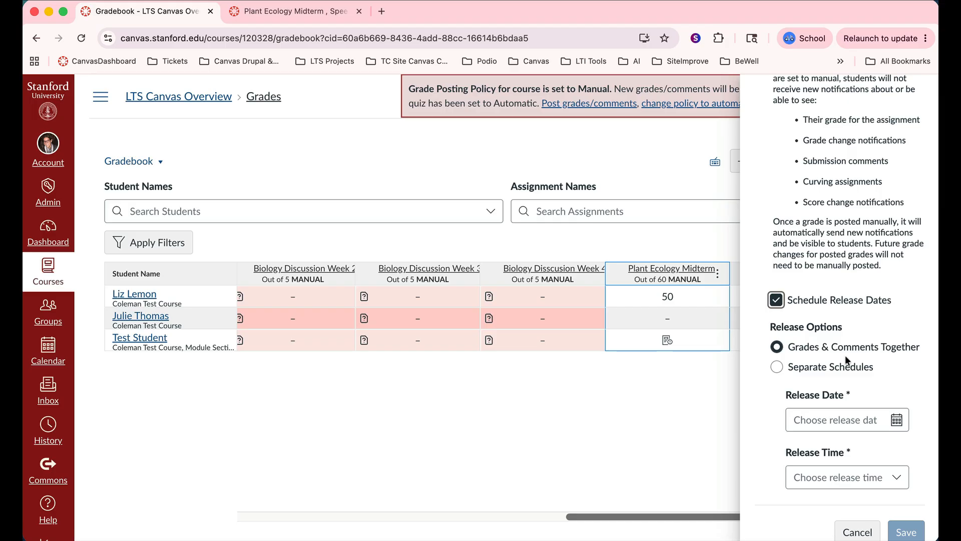
pyautogui.click(777, 367)
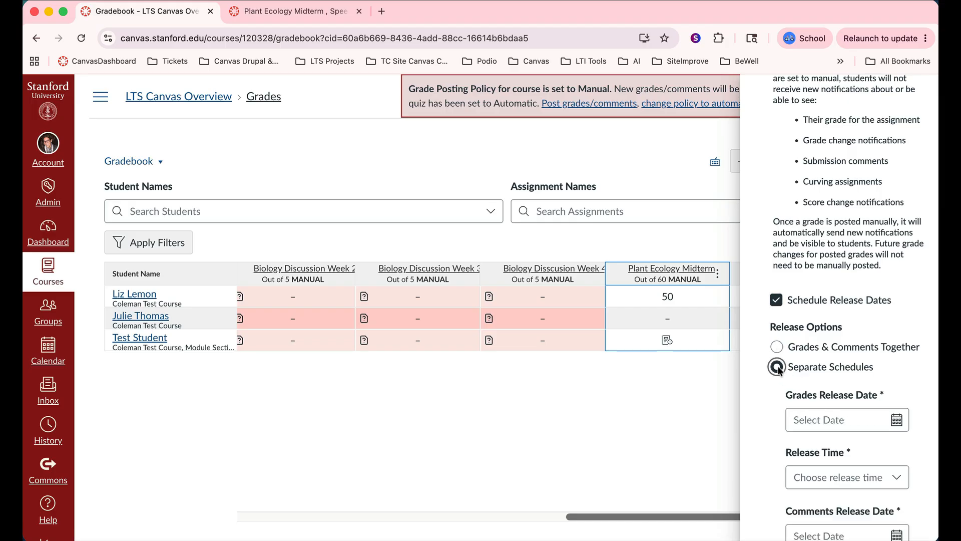
pyautogui.scroll(-3, 810, 378)
pyautogui.scroll(-1, 810, 379)
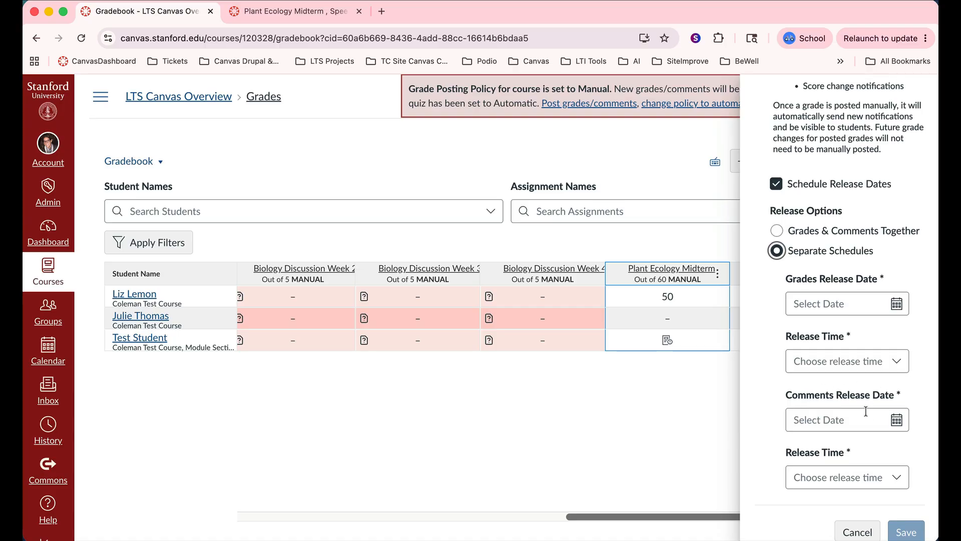
# Step: Set the comments release date to 6/19/2026 and the grades release date to 6/30/2026
pyautogui.click(898, 422)
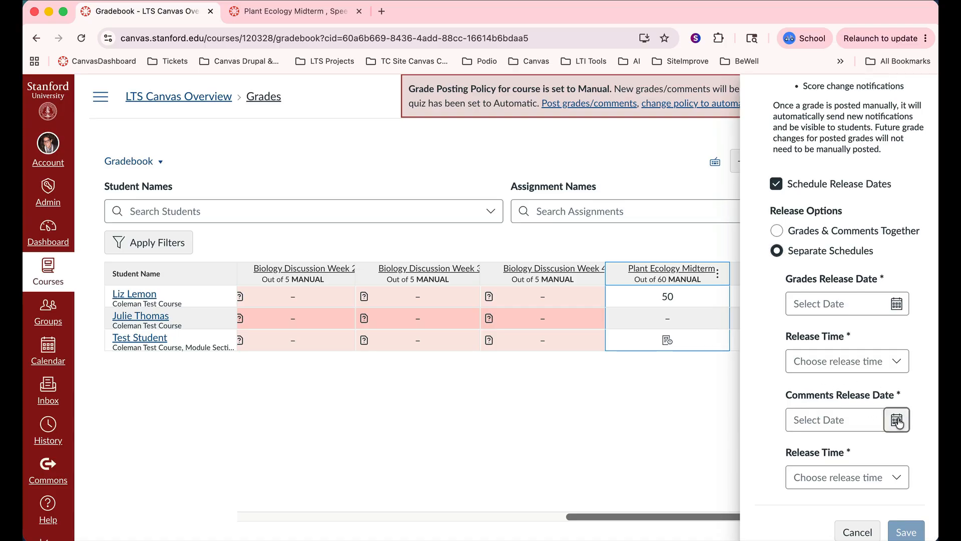
pyautogui.click(896, 303)
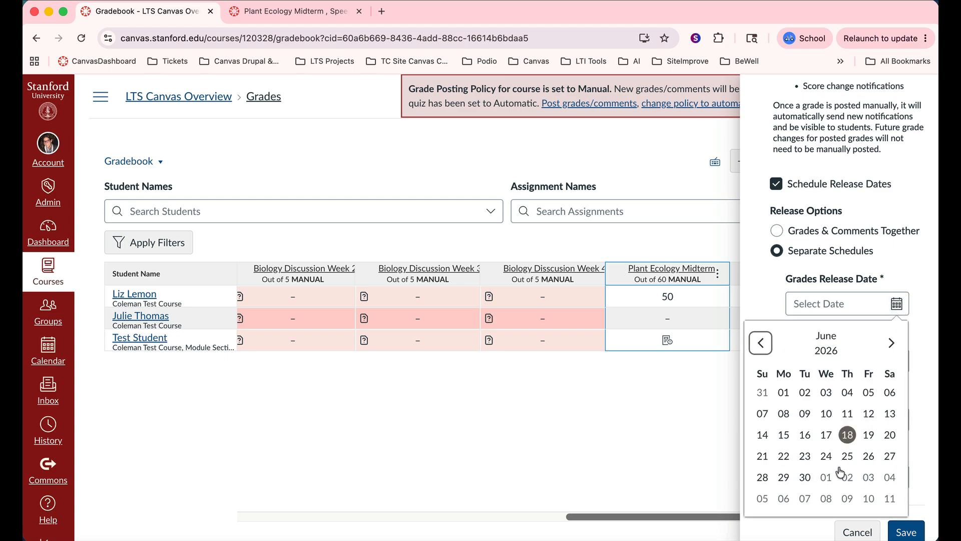
pyautogui.click(805, 477)
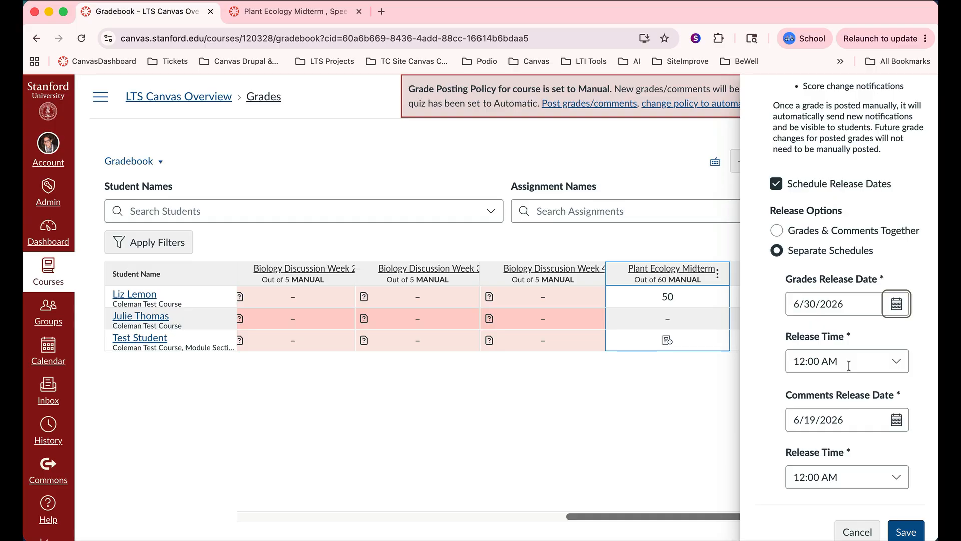
# Step: Set the release time to 8:30 AM for grades and 7:30 AM for comments, and save the posting policy
pyautogui.click(898, 361)
pyautogui.scroll(-5, 854, 317)
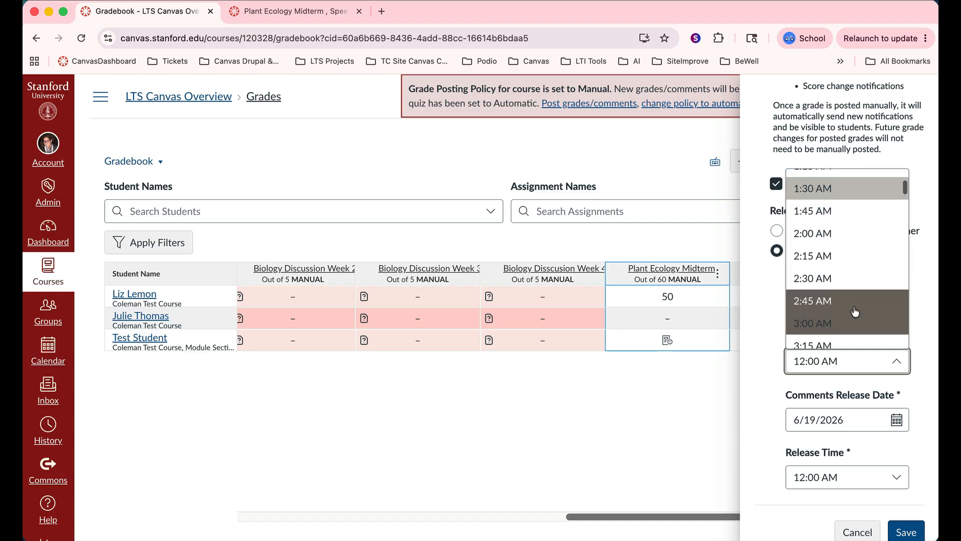
pyautogui.scroll(-4, 855, 310)
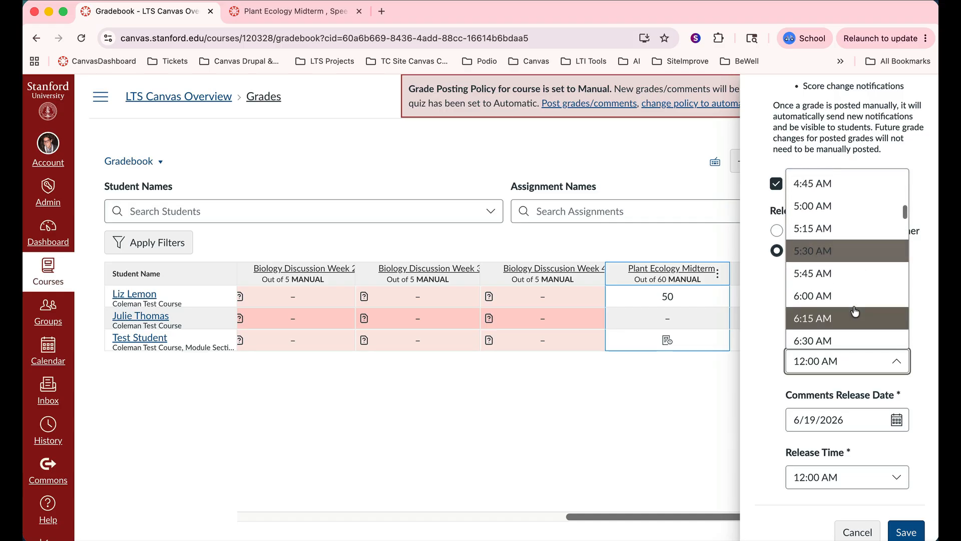
pyautogui.scroll(-2, 859, 319)
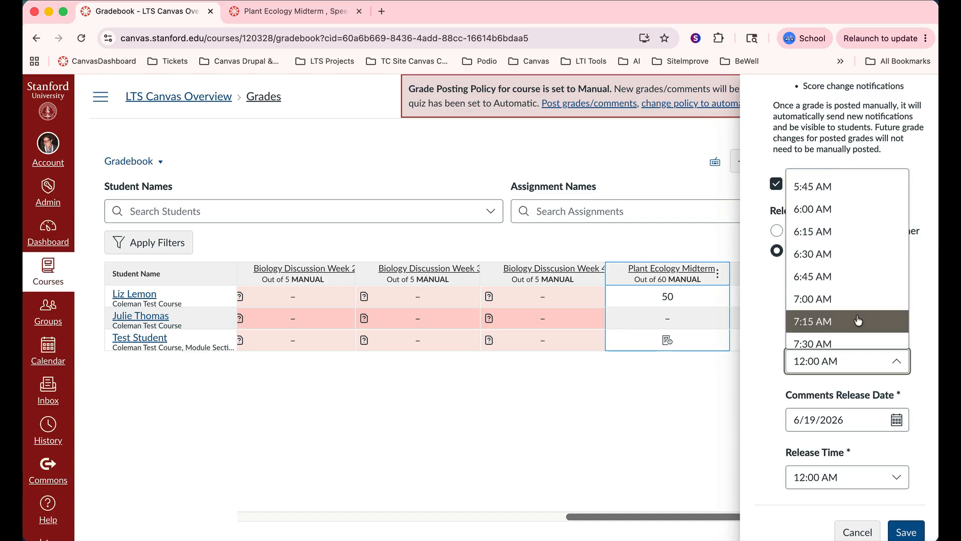
pyautogui.scroll(-2, 856, 319)
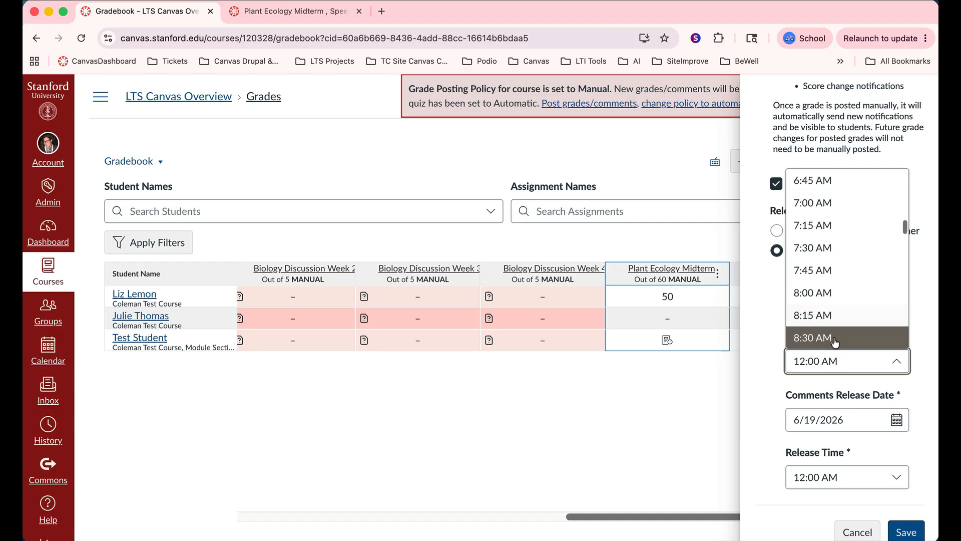
pyautogui.click(833, 337)
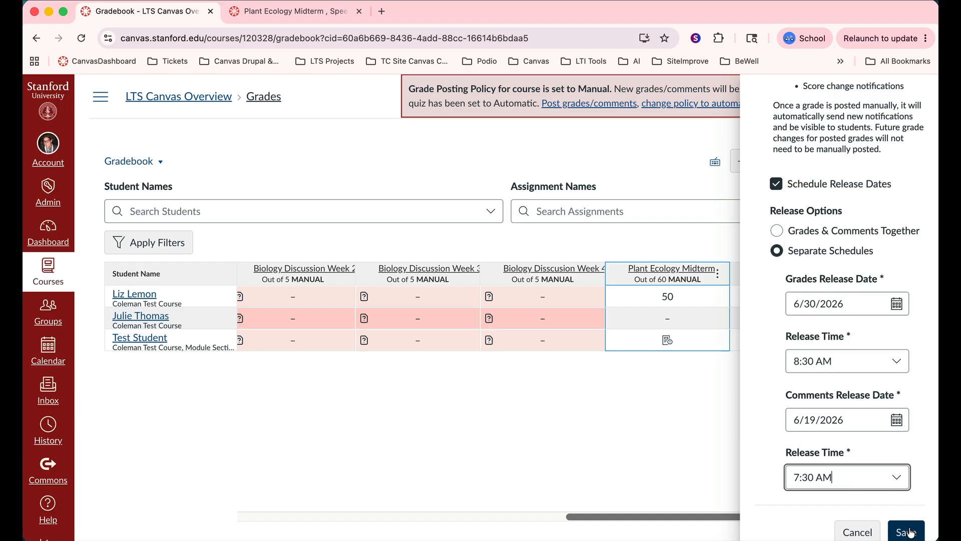
pyautogui.click(906, 532)
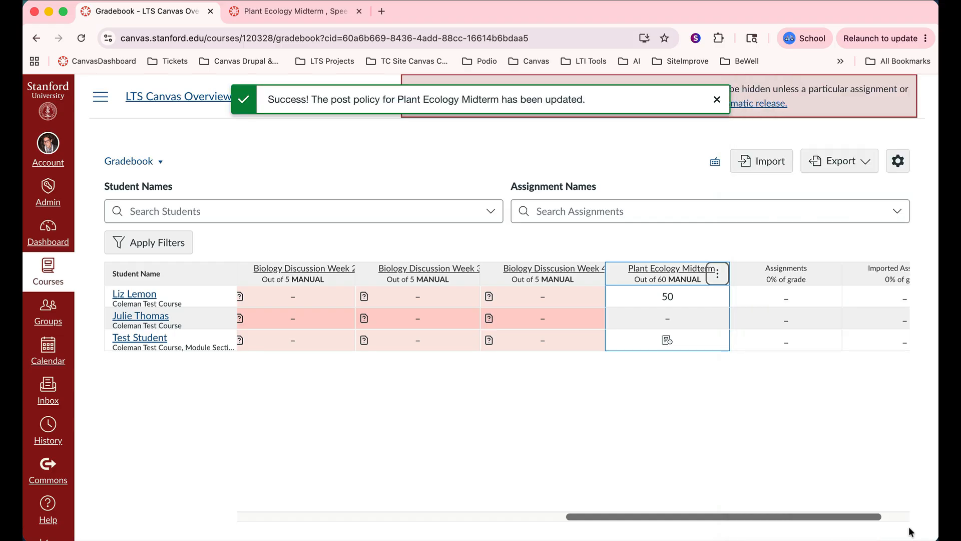